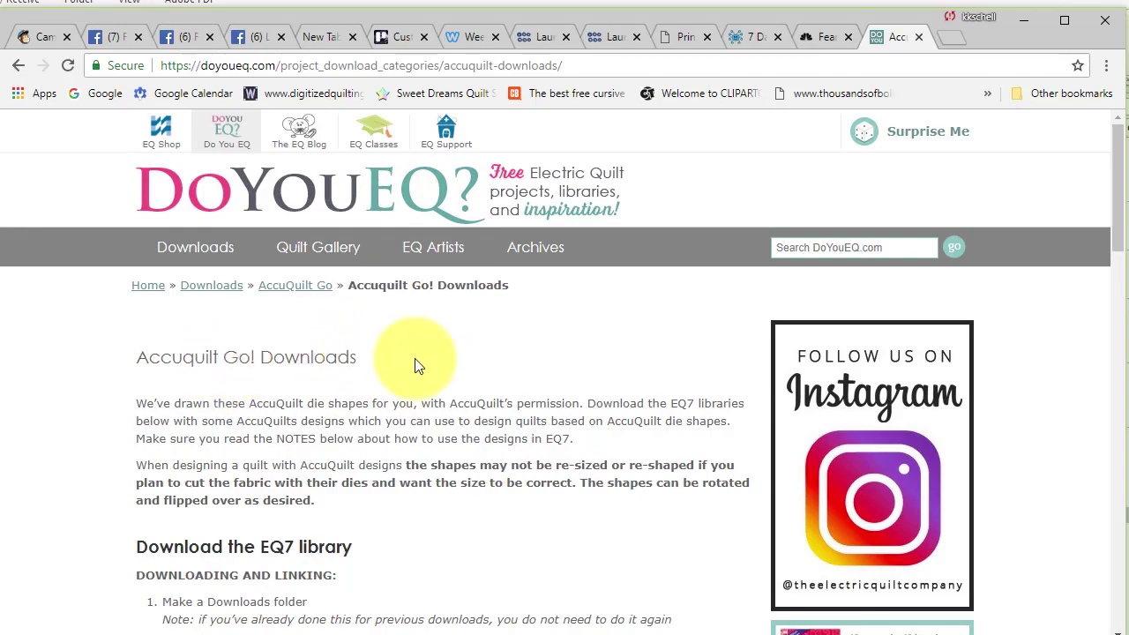
- Download AccuQuilt Download 1 and 2 from DoYouEQ as .blk files into My EQ8\User Favorites
scroll(417, 363, "down", 10)
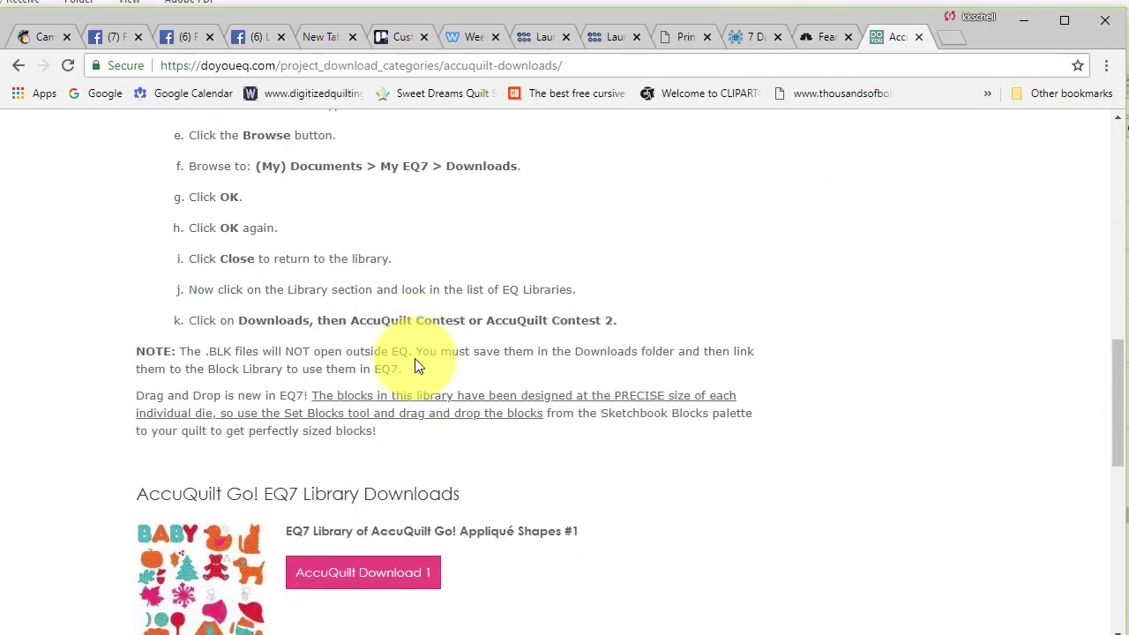
scroll(414, 358, "down", 2)
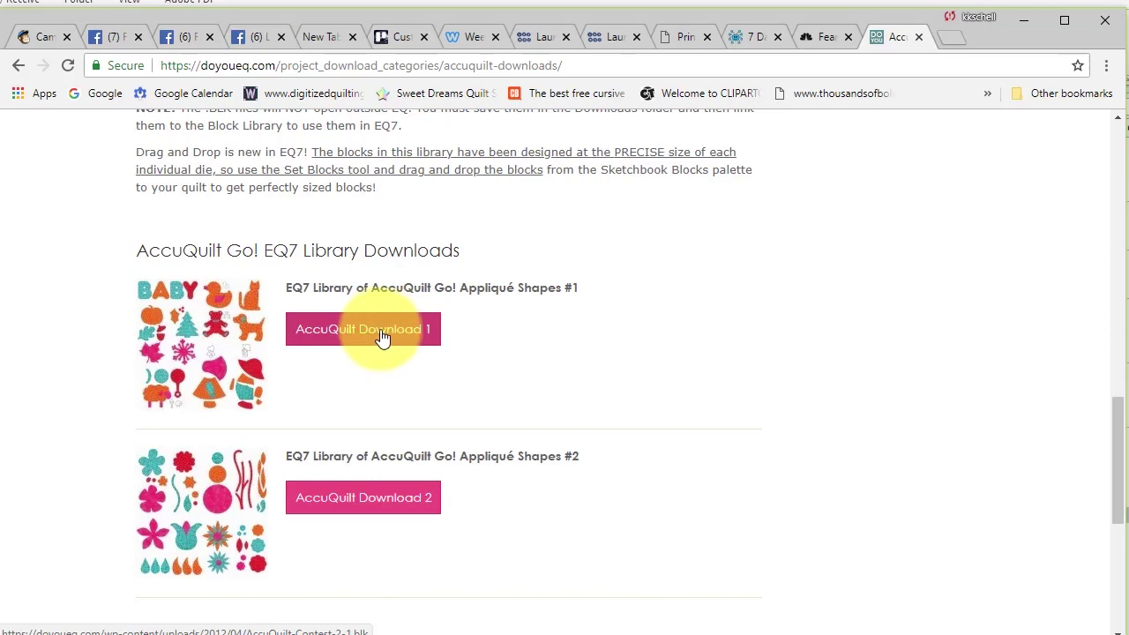
left_click(381, 338)
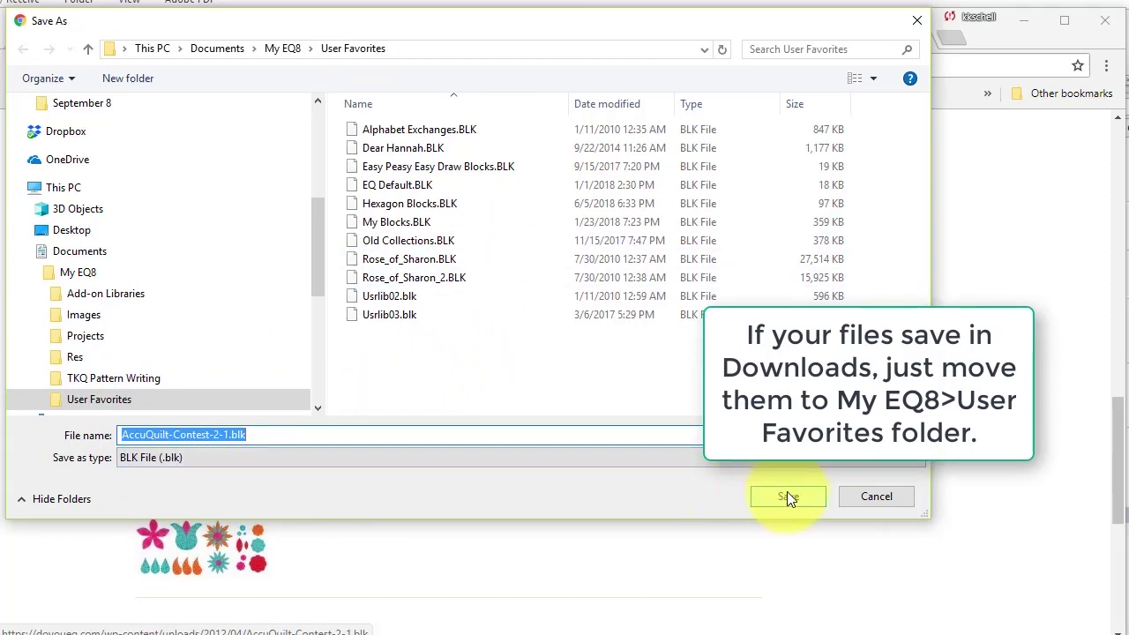
left_click(788, 496)
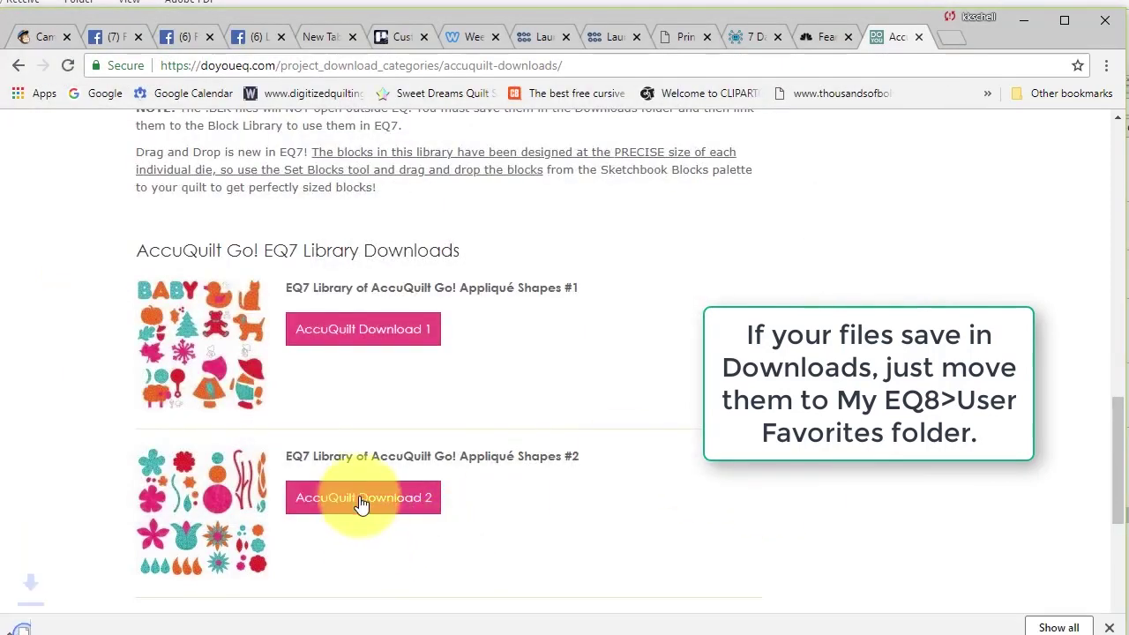
left_click(366, 501)
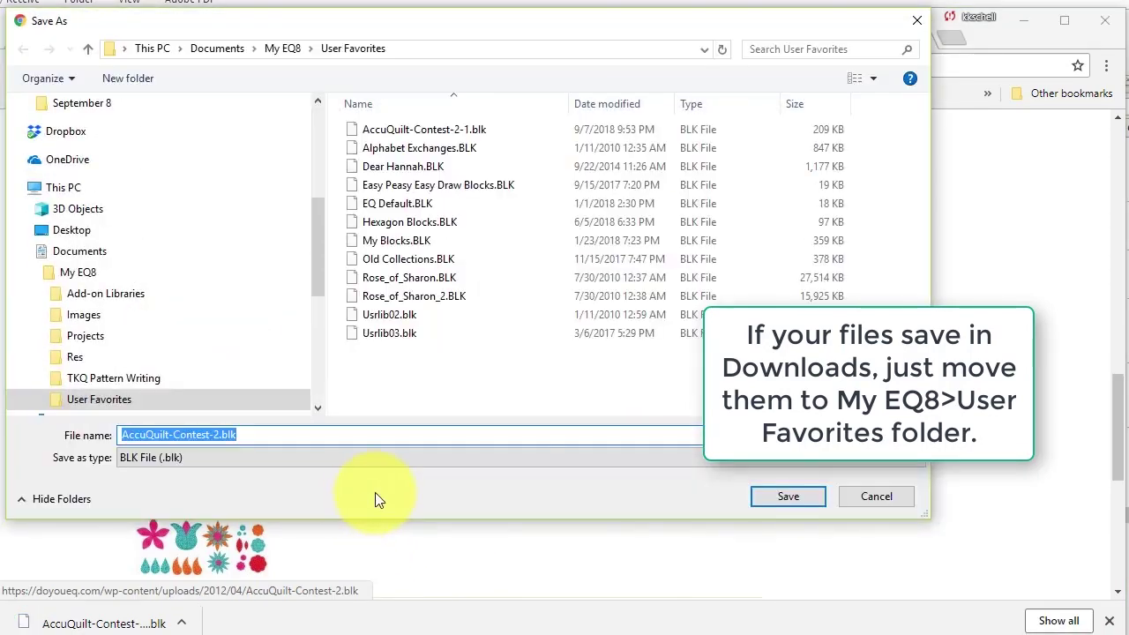
left_click(788, 497)
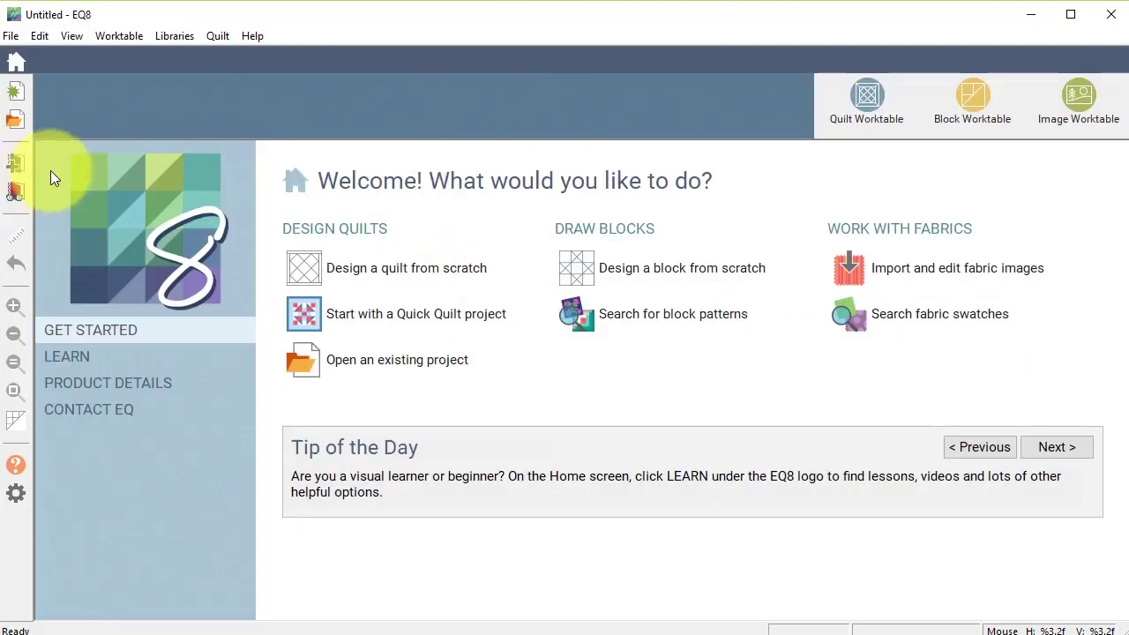
- Create a new project named 'Accuquilt Dies Fall Medley'
left_click(17, 93)
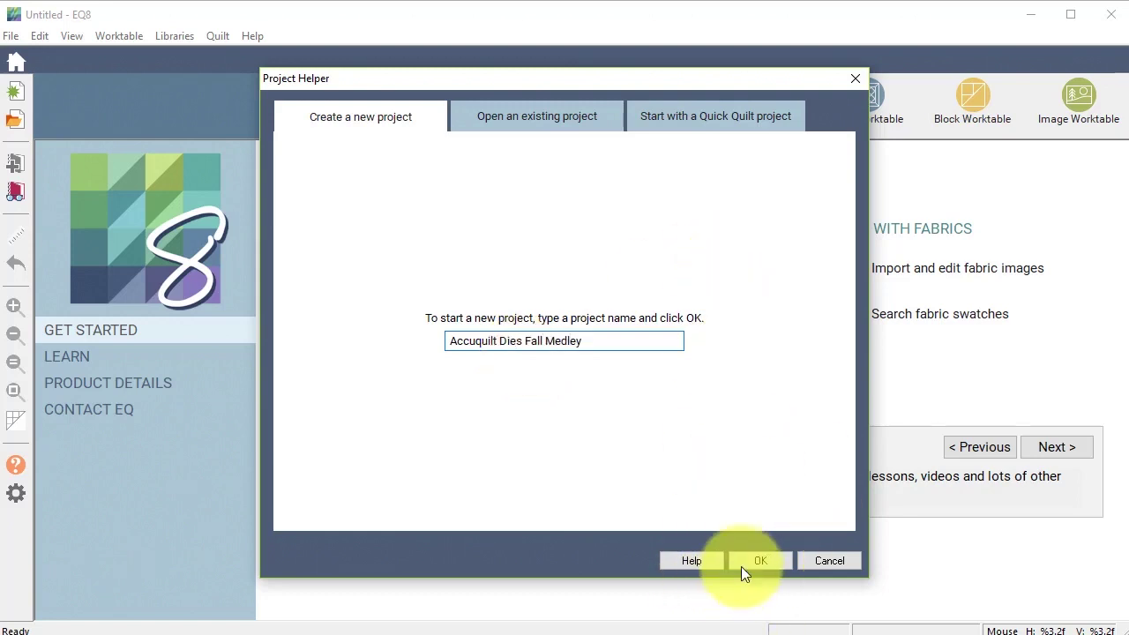
left_click(763, 562)
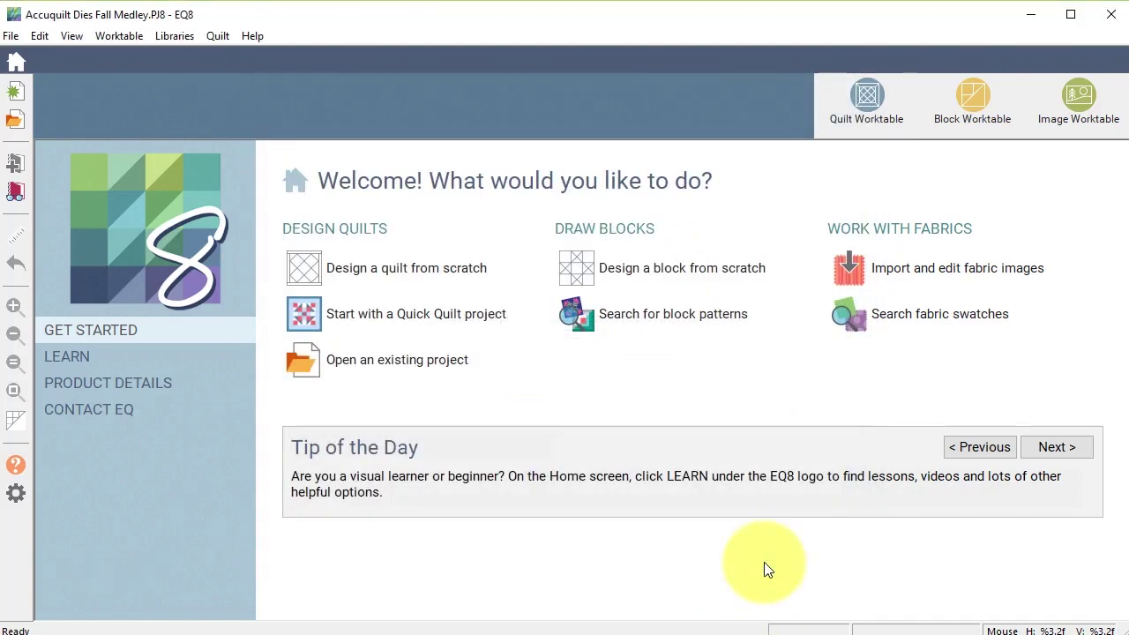
- Add the 55041 Fall Medley block from My Favorite Blocks > AccuQuilt Contest 2 to the Sketchbook
left_click(679, 317)
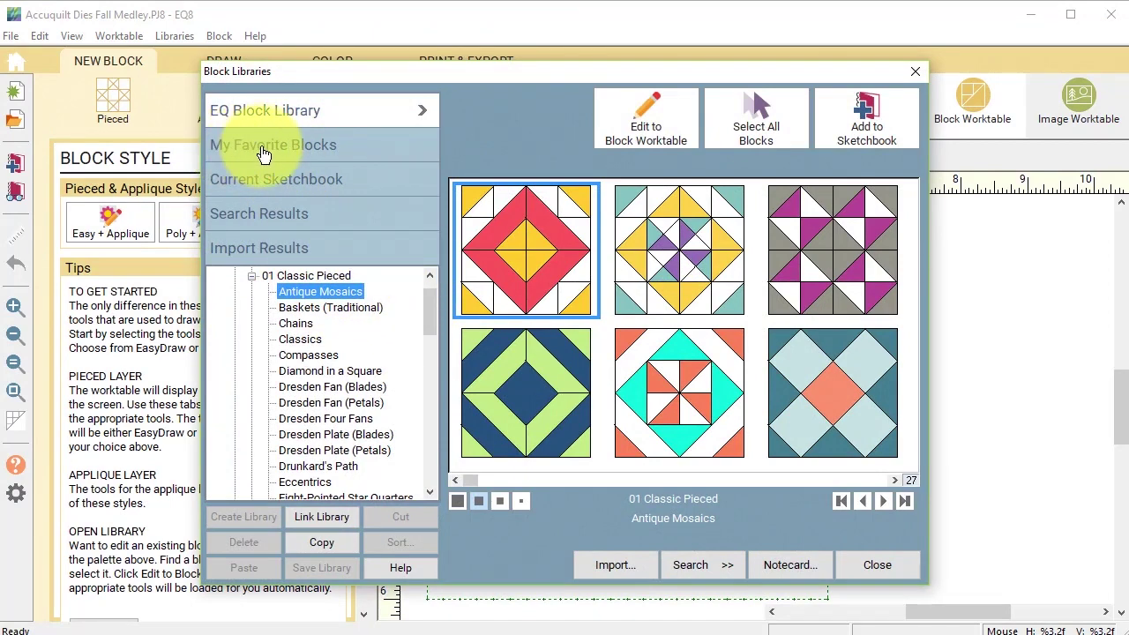
left_click(263, 154)
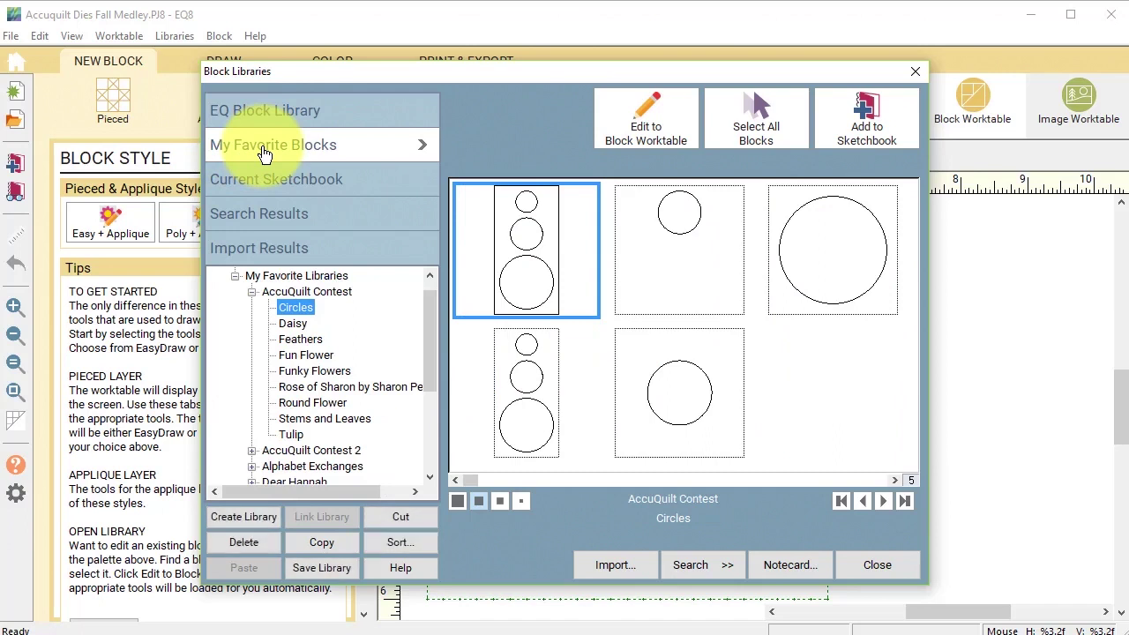
left_click(251, 292)
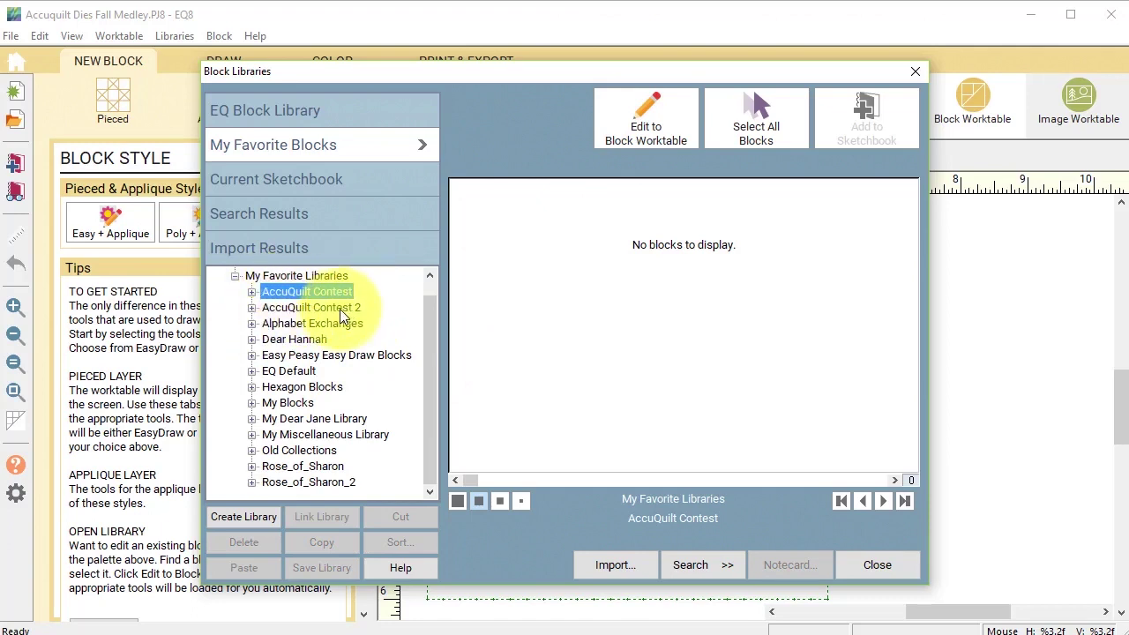
left_click(252, 295)
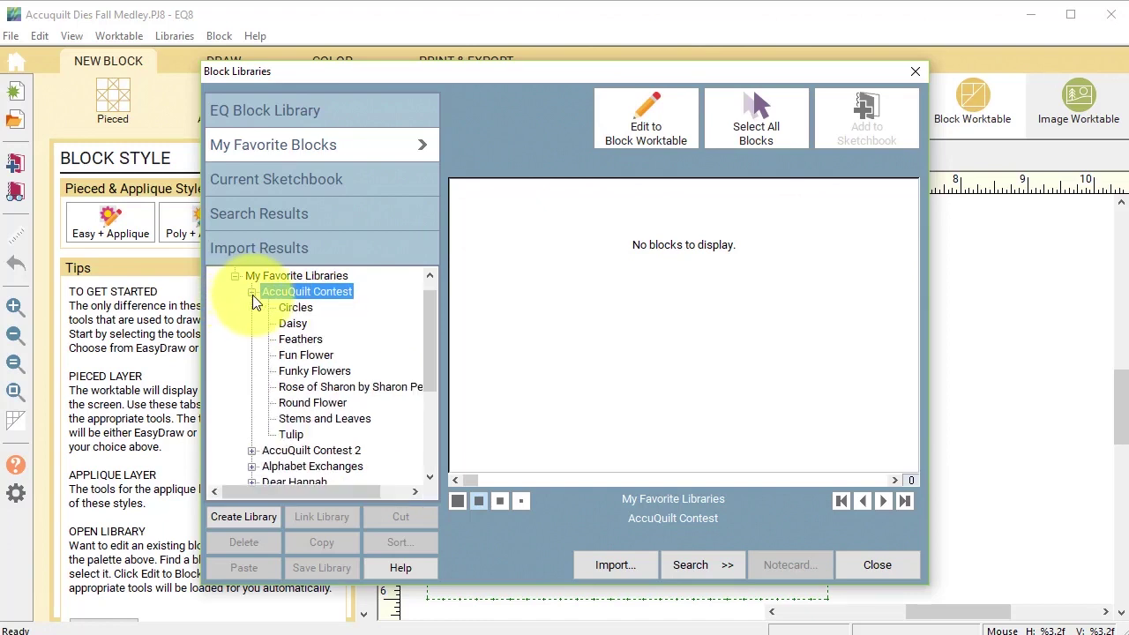
left_click(252, 294)
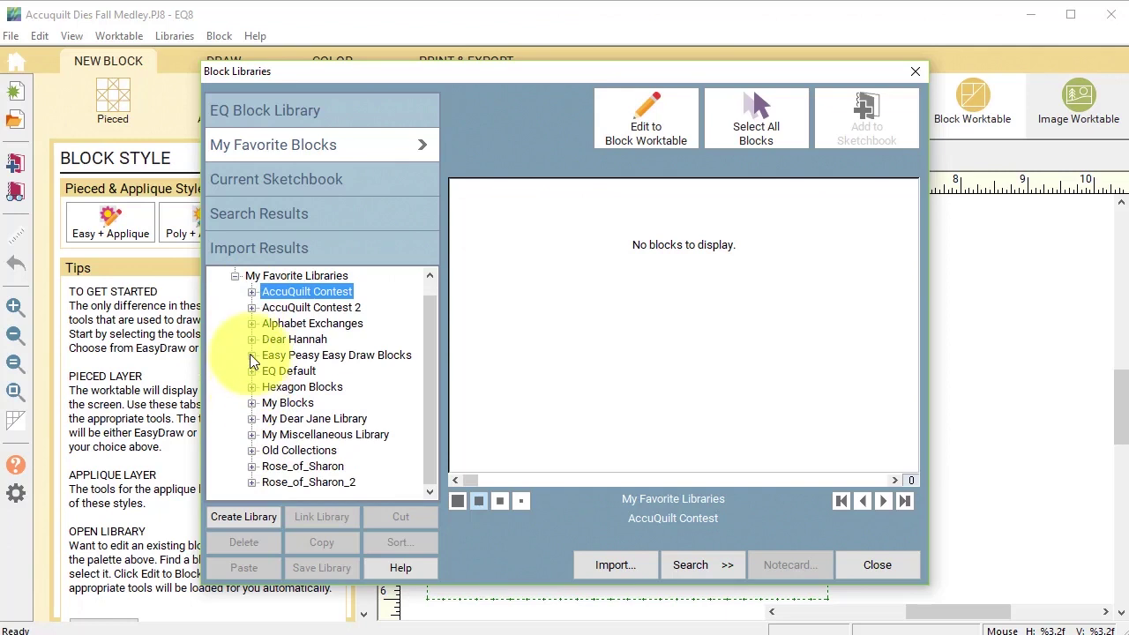
left_click(253, 307)
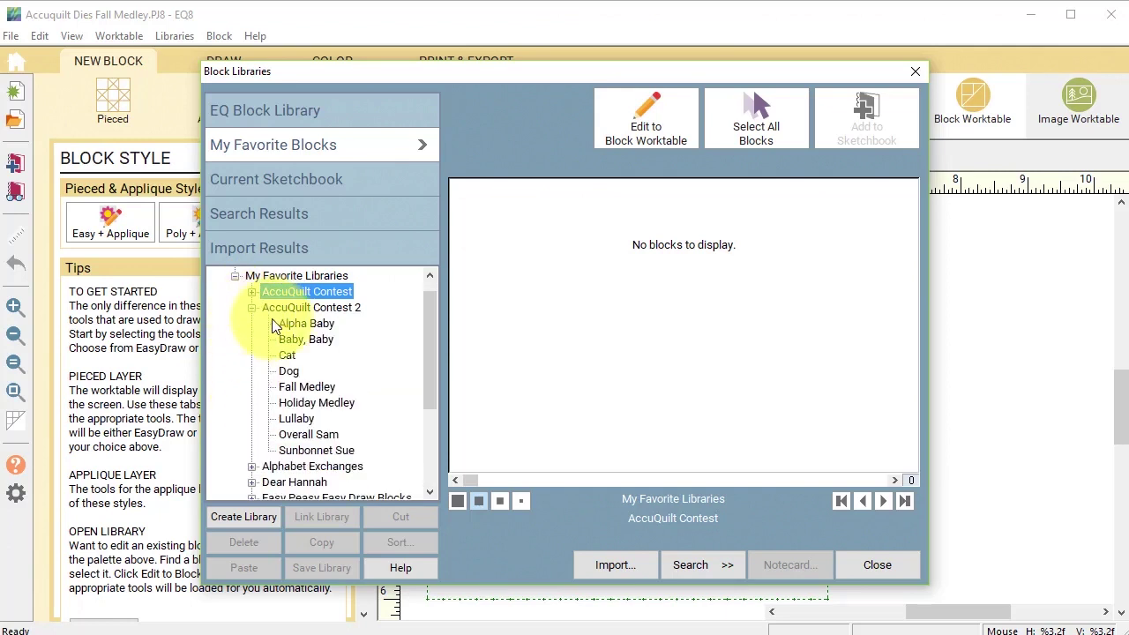
left_click(335, 404)
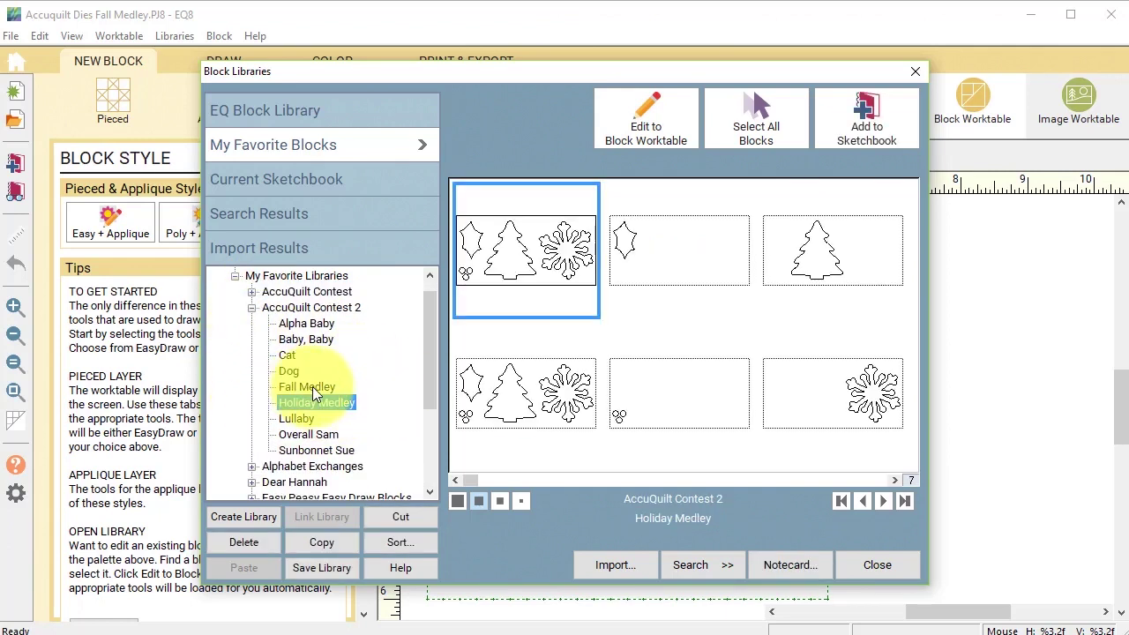
left_click(334, 388)
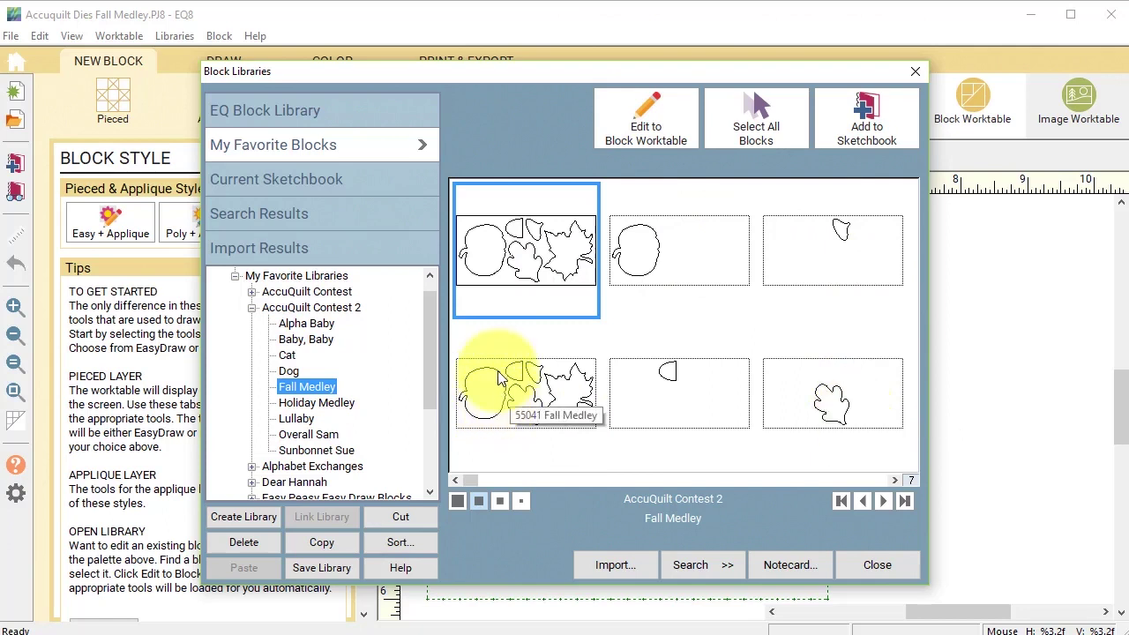
left_click(492, 420)
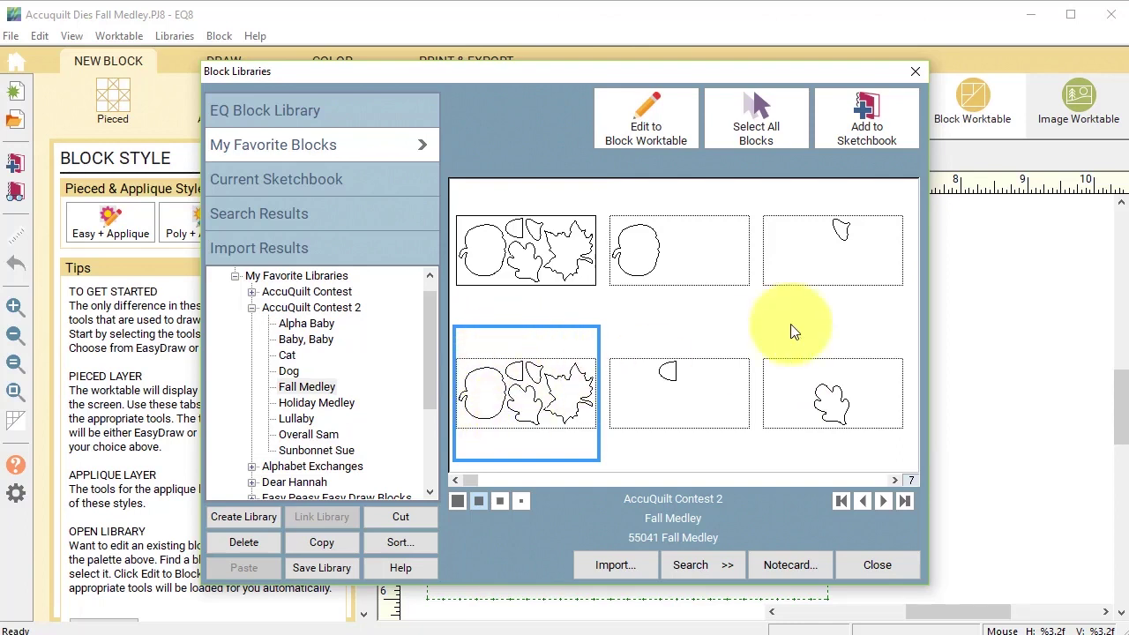
left_click(870, 119)
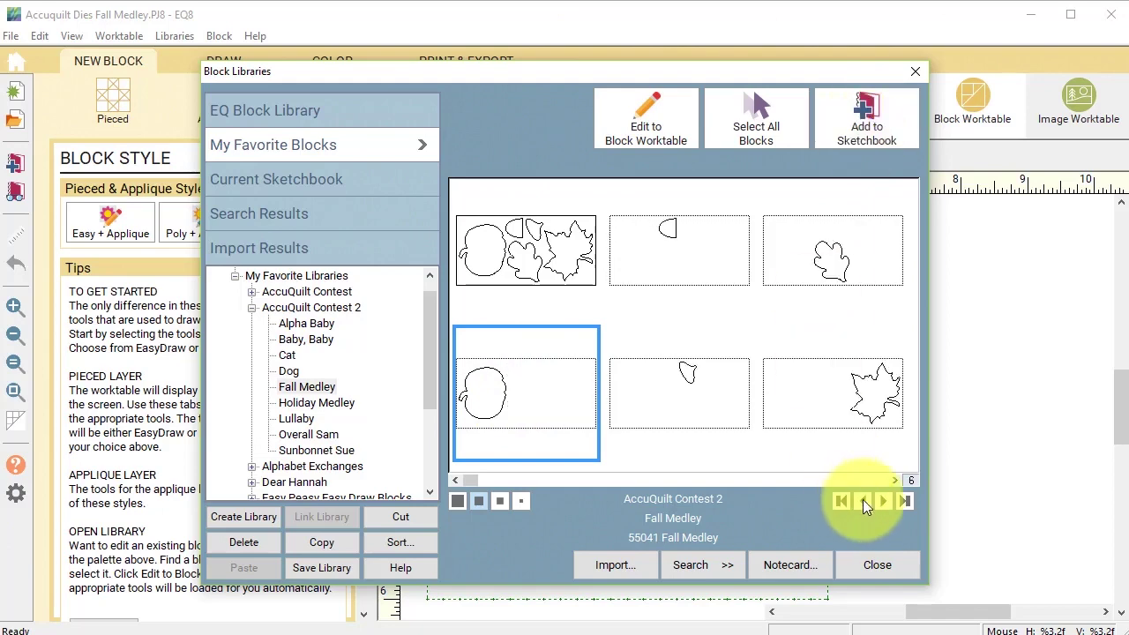
left_click(888, 575)
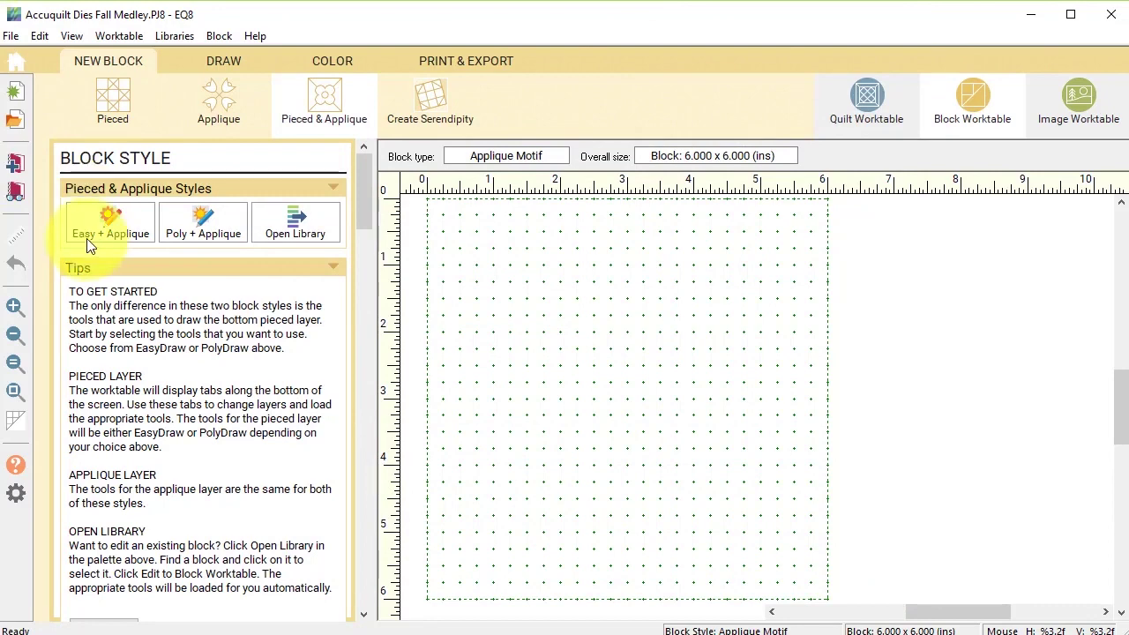
- Open the 55041 Fall Medley block from the Sketchbook for editing as a 12 x 6 in motif
left_click(16, 194)
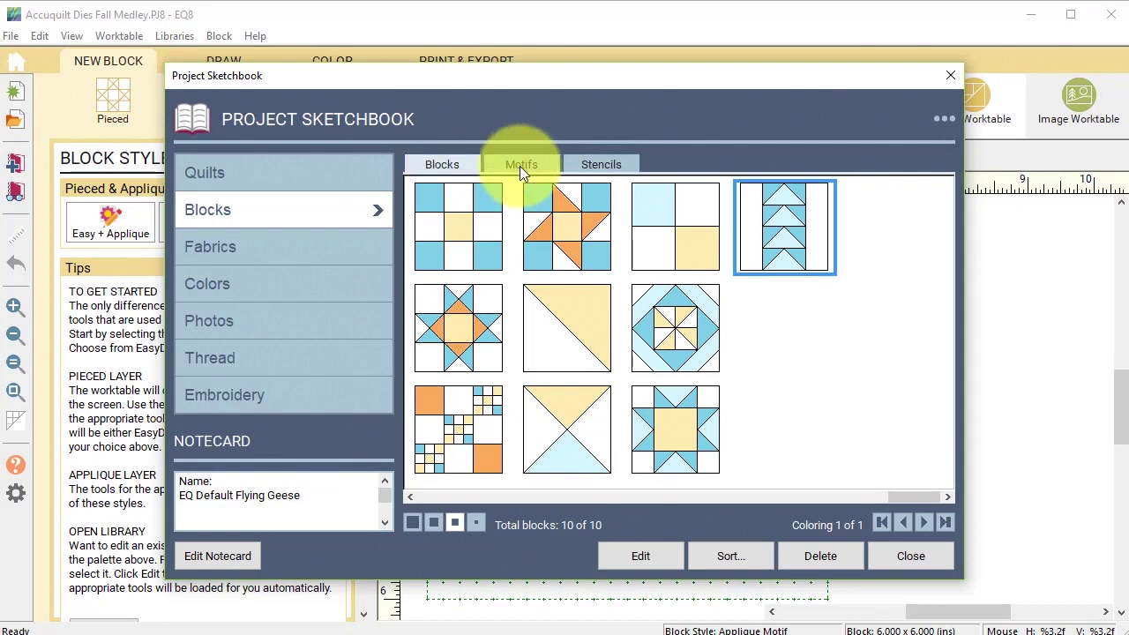
left_click(520, 166)
left_click(594, 163)
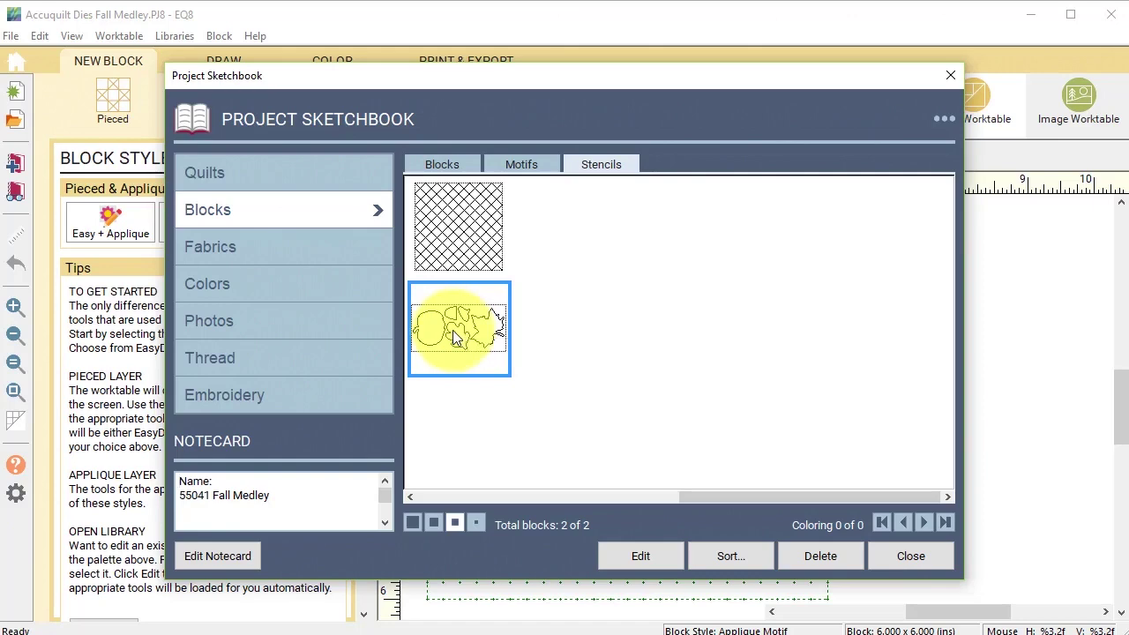
left_click(640, 557)
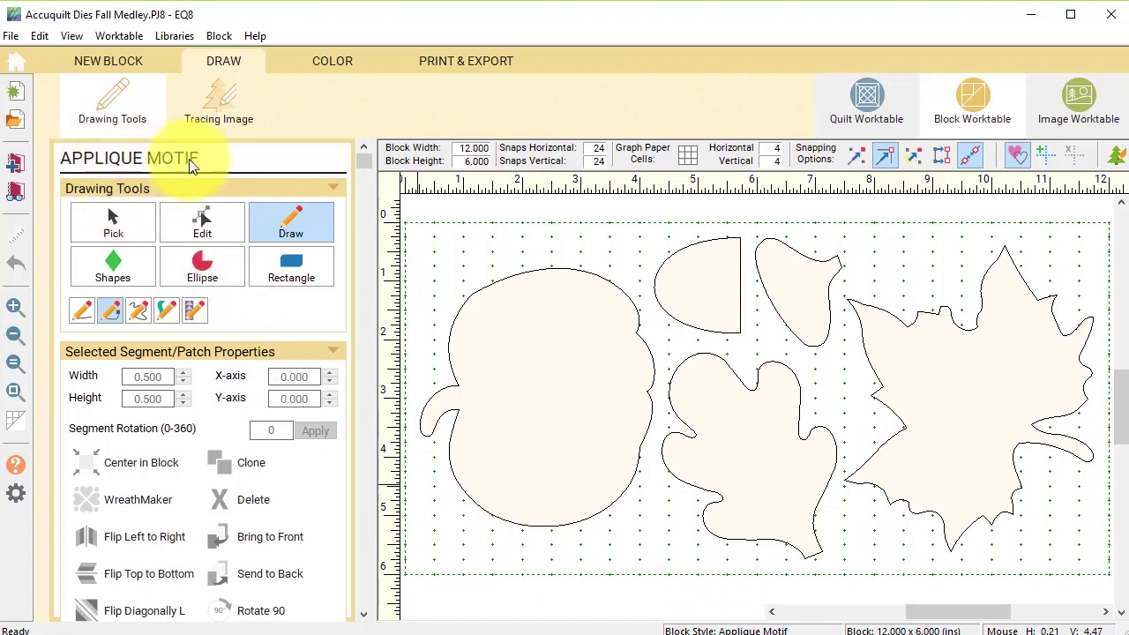
- Select the pumpkin shape, check its size, and copy it
left_click(113, 227)
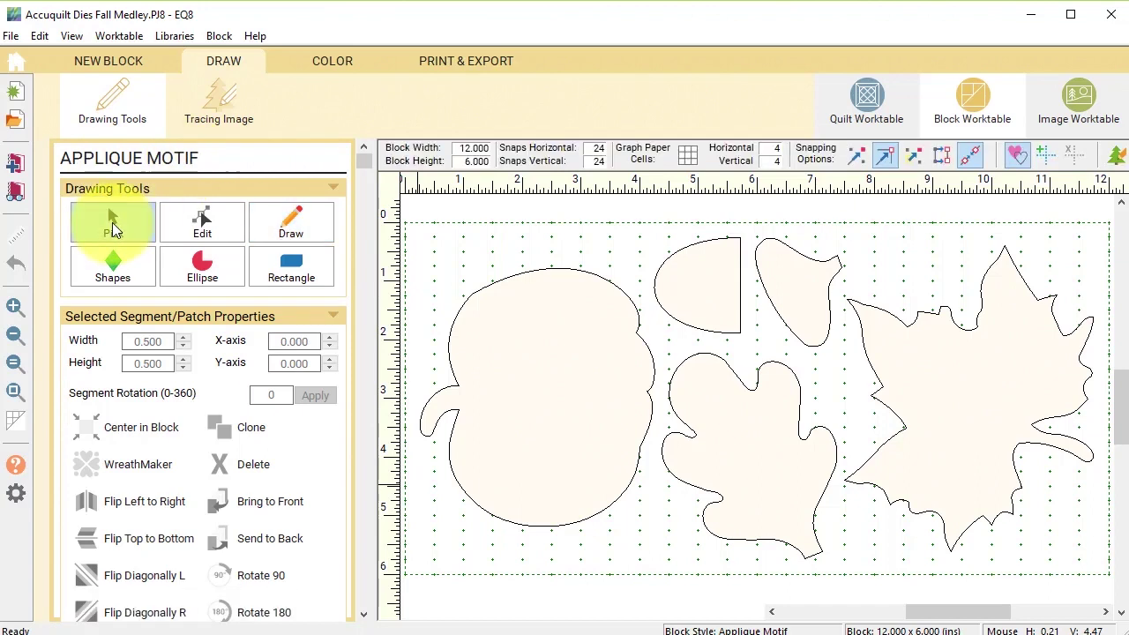
left_click(560, 524)
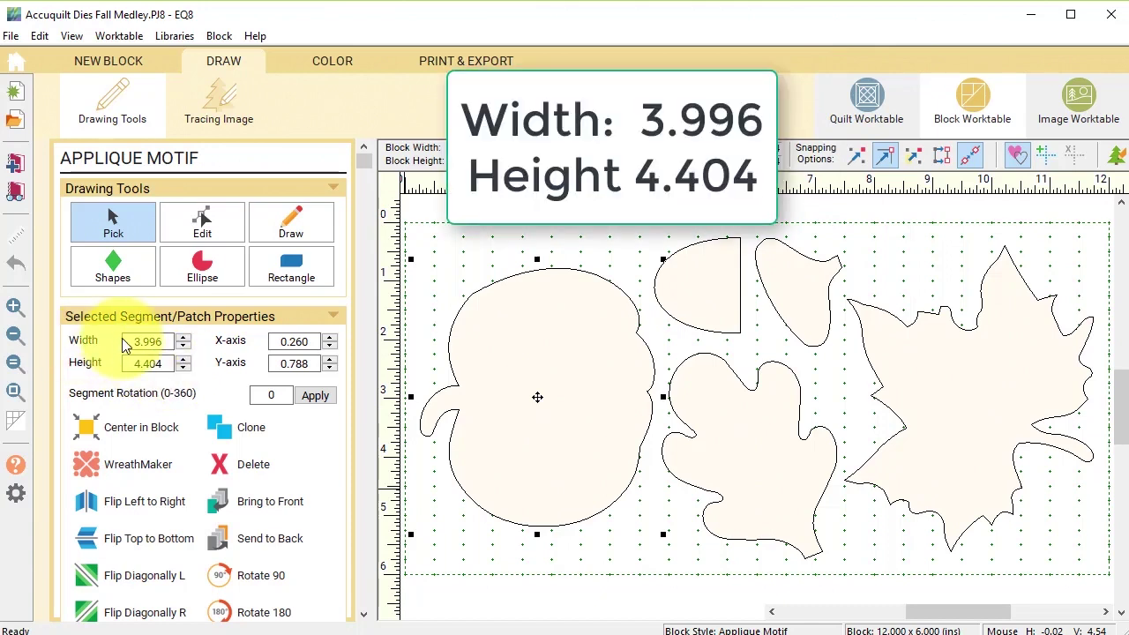
left_click(38, 38)
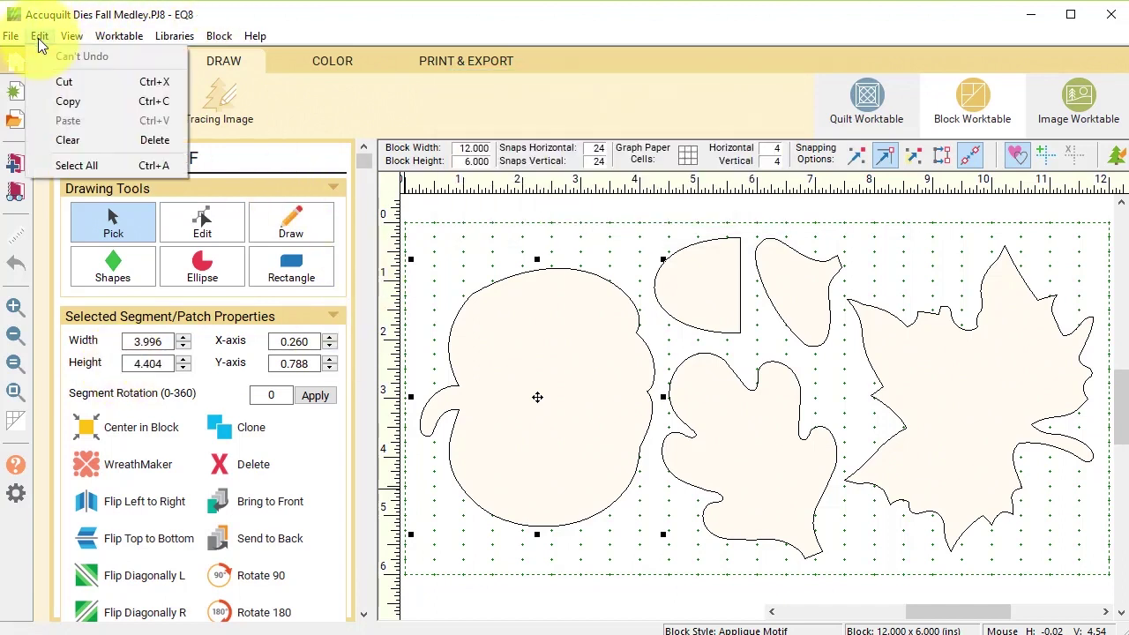
left_click(70, 103)
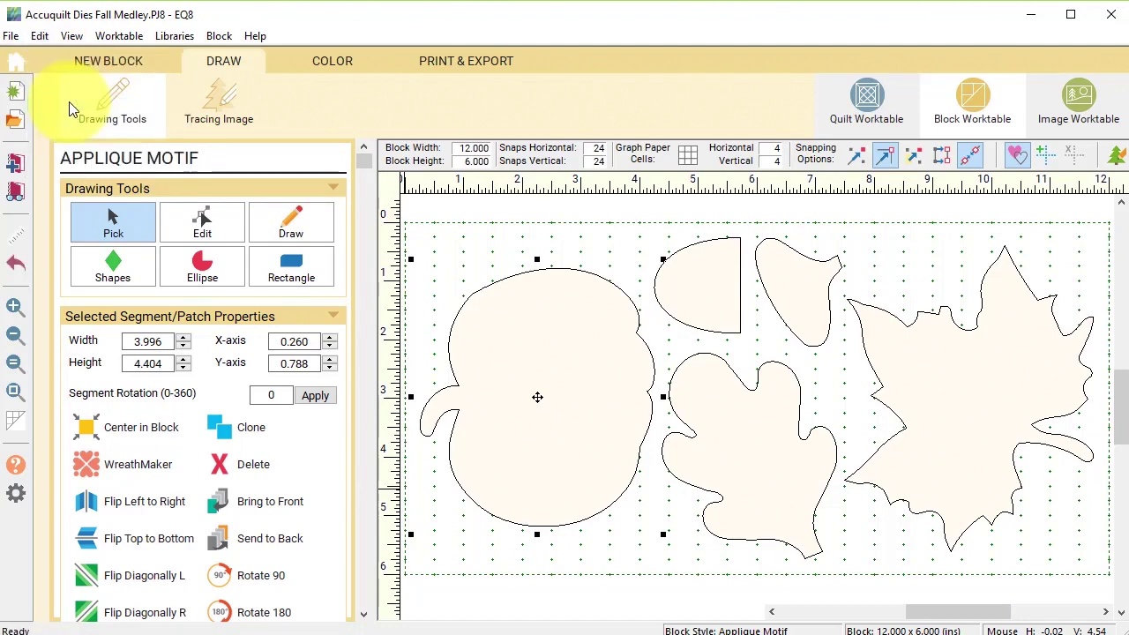
- Start a blank appliqué motif block and paste the pumpkin into it
left_click(131, 63)
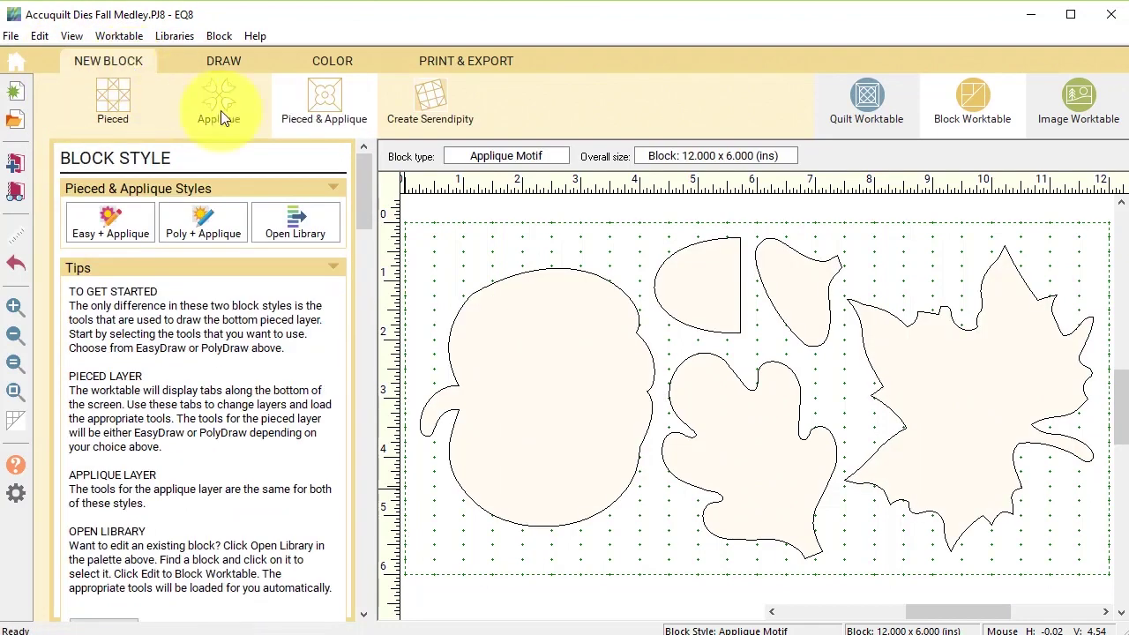
left_click(209, 104)
left_click(202, 216)
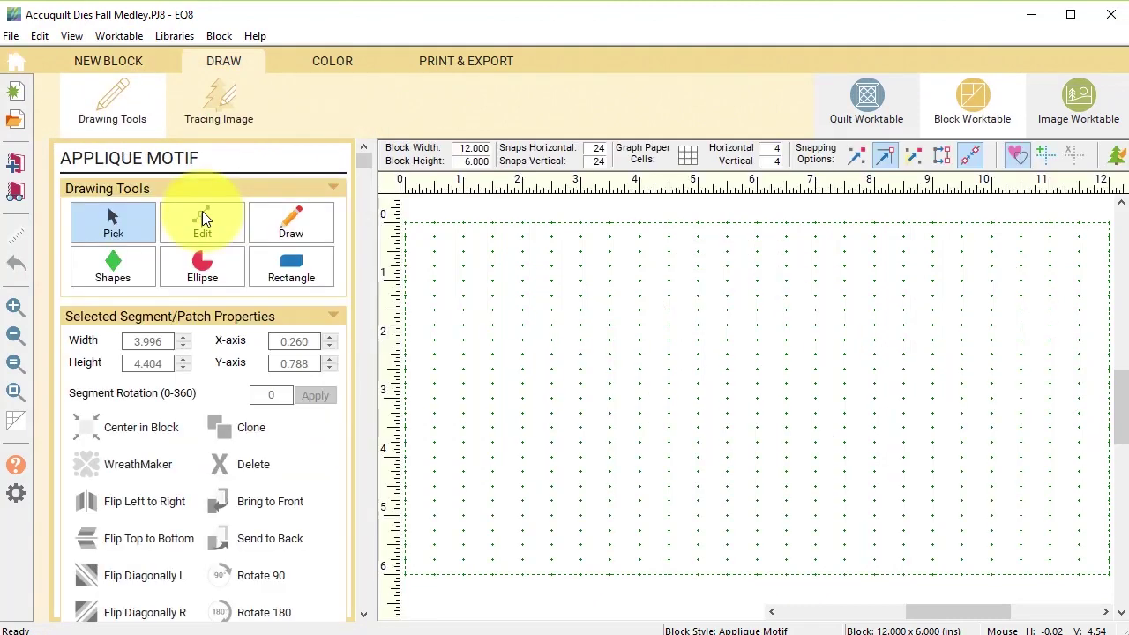
left_click(41, 39)
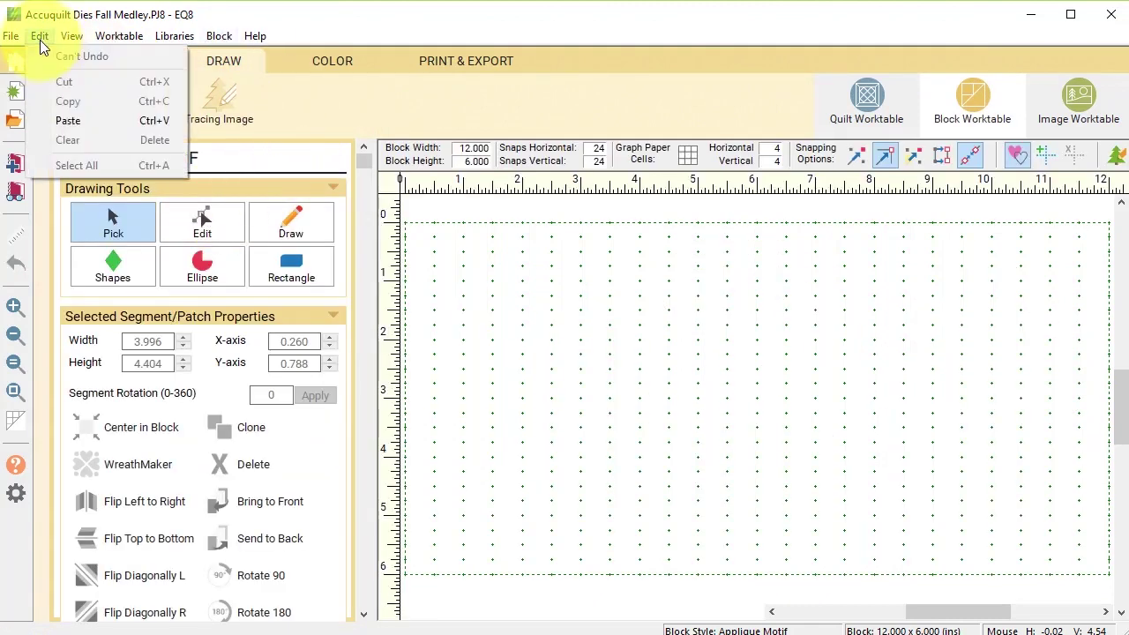
left_click(67, 119)
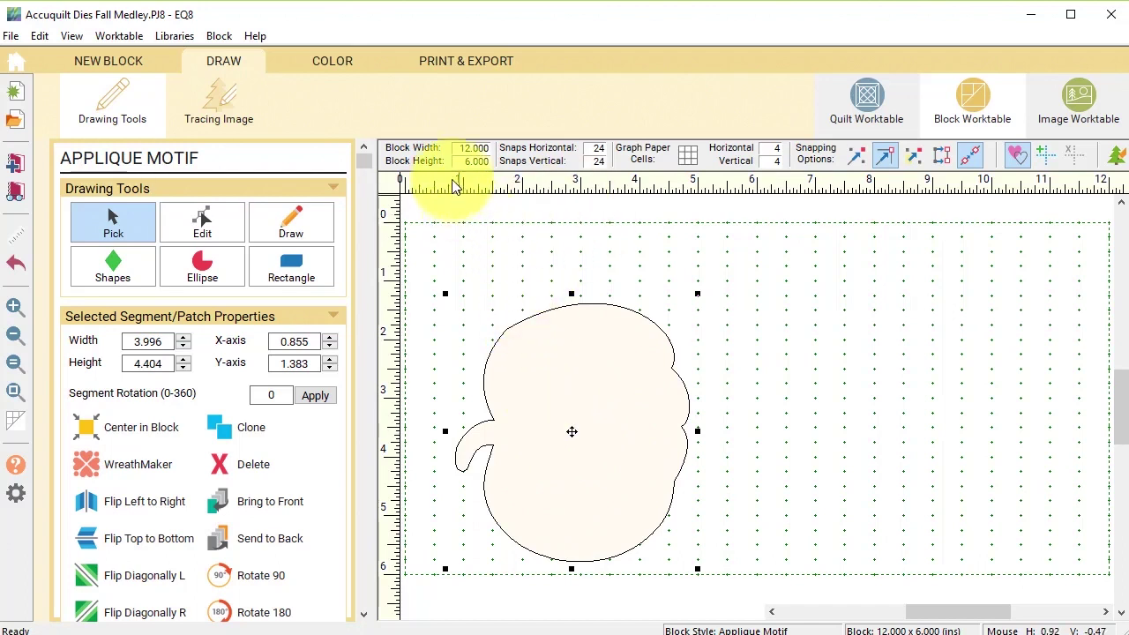
- Set the block width and height to 5 inches
left_click_drag(463, 148, 519, 148)
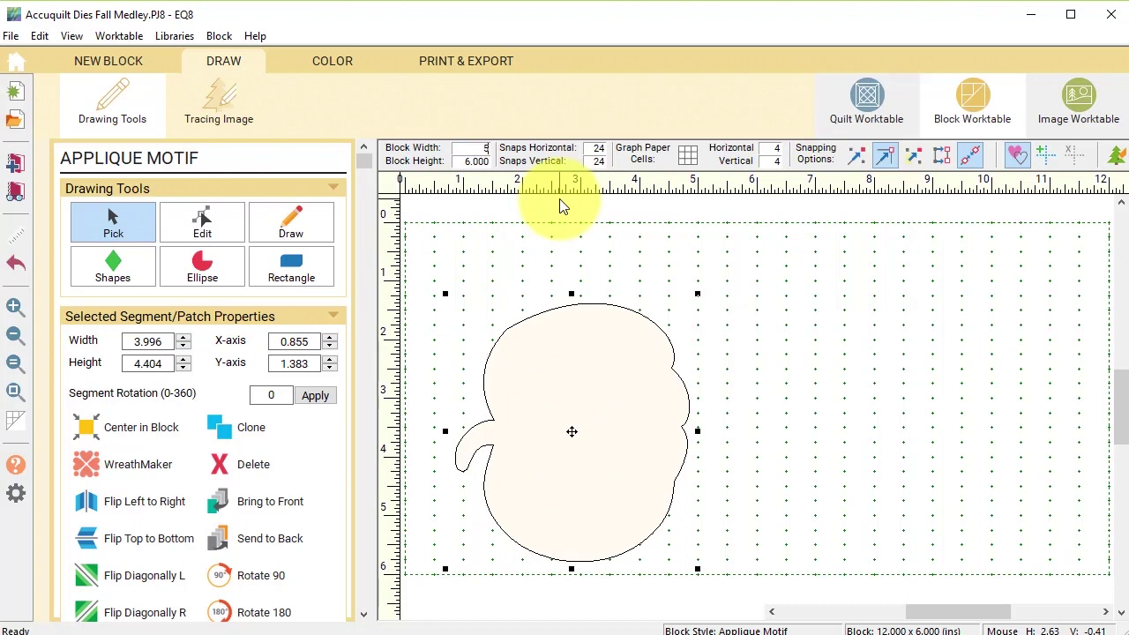
type("5")
key("Tab")
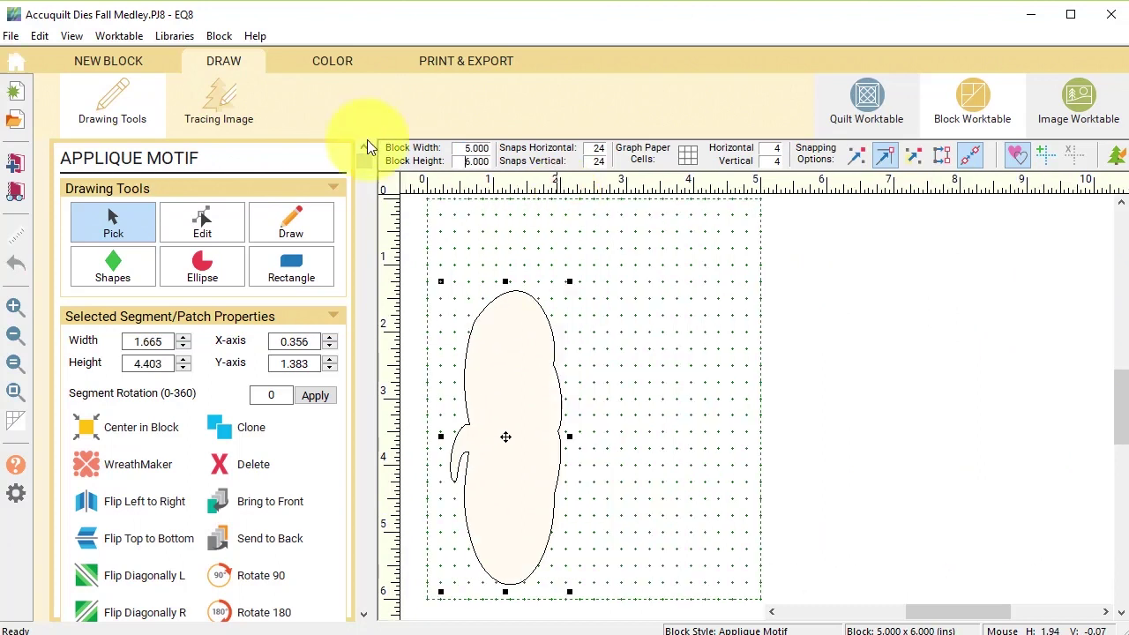
left_click_drag(453, 161, 553, 169)
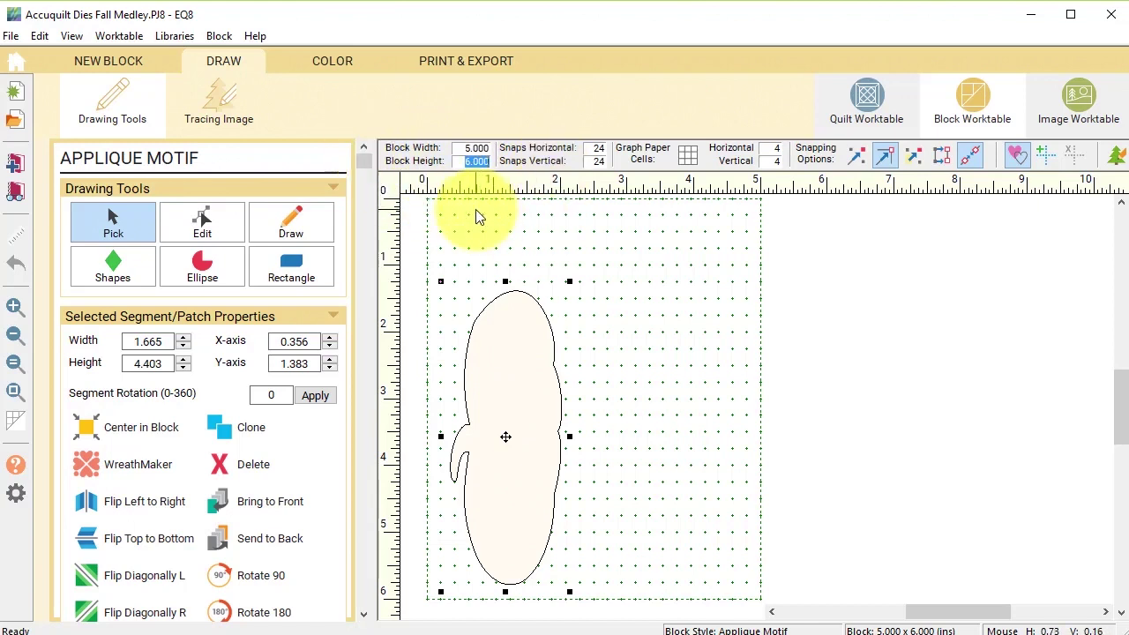
type("5")
key("Return")
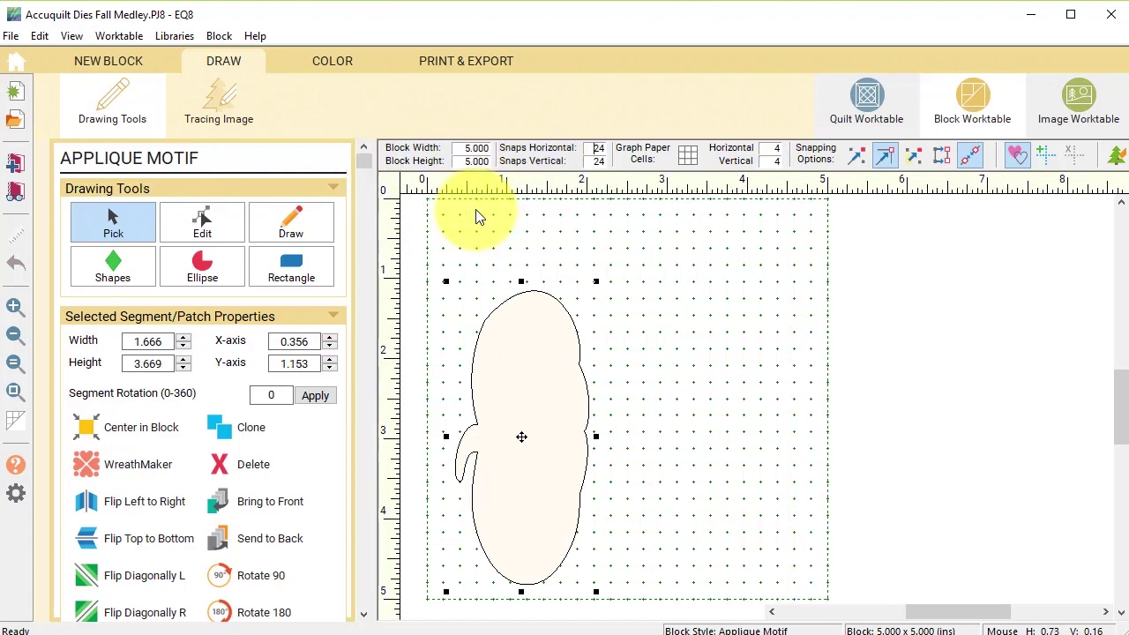
- Size the pumpkin to 3.996 x 4.404 in, rotate it 90°, and centre it in the block
double_click(132, 343)
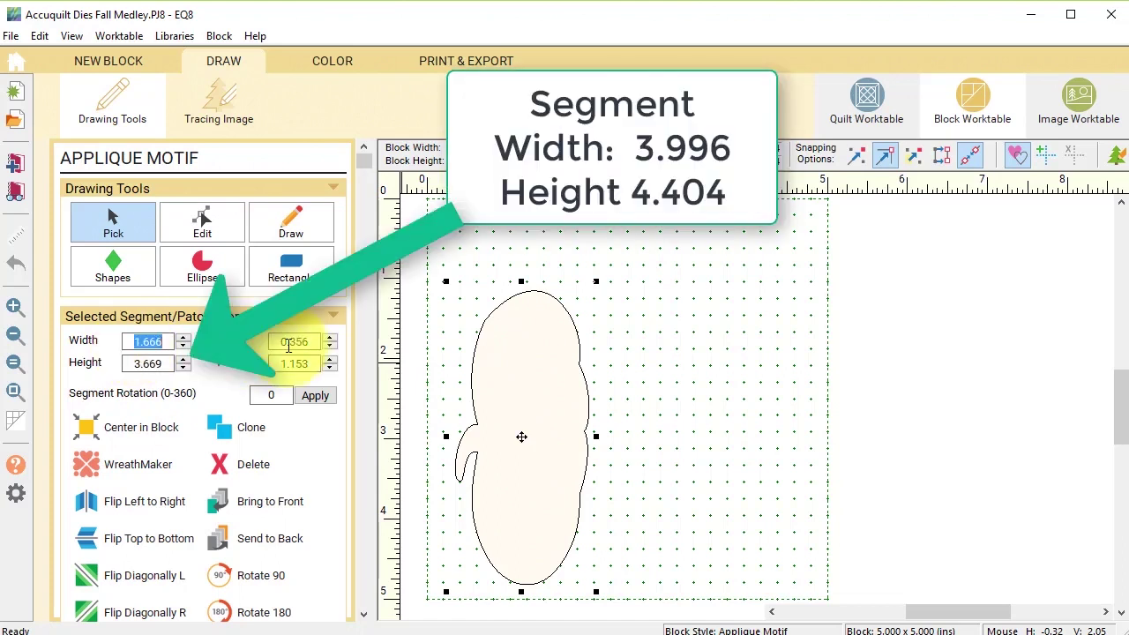
type("3.996")
key("Tab")
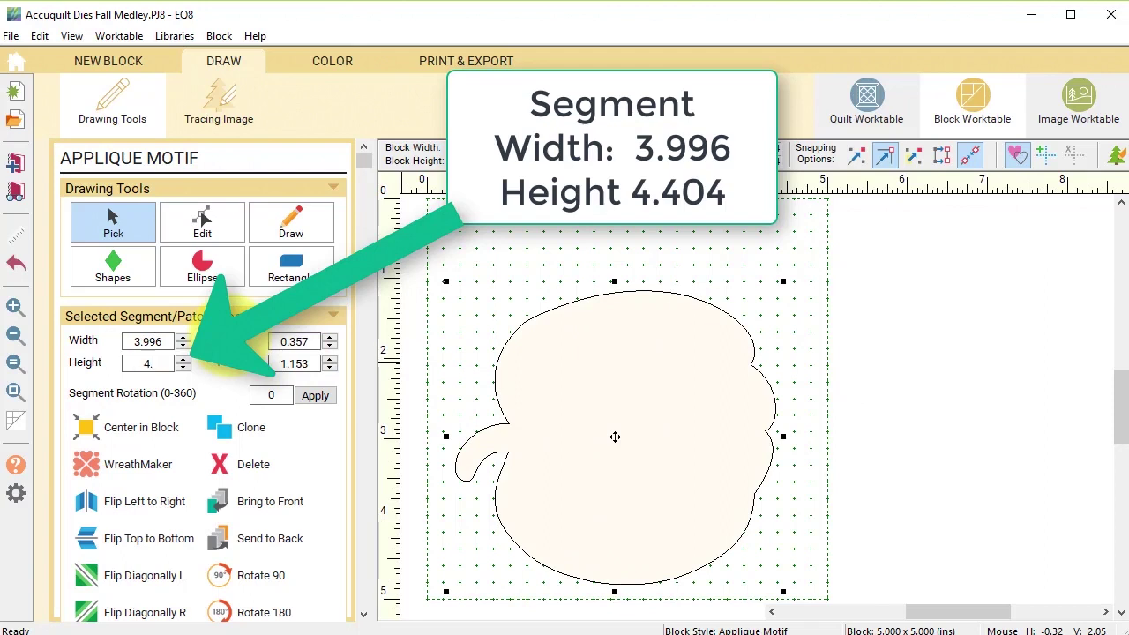
type("4.404")
key("Tab")
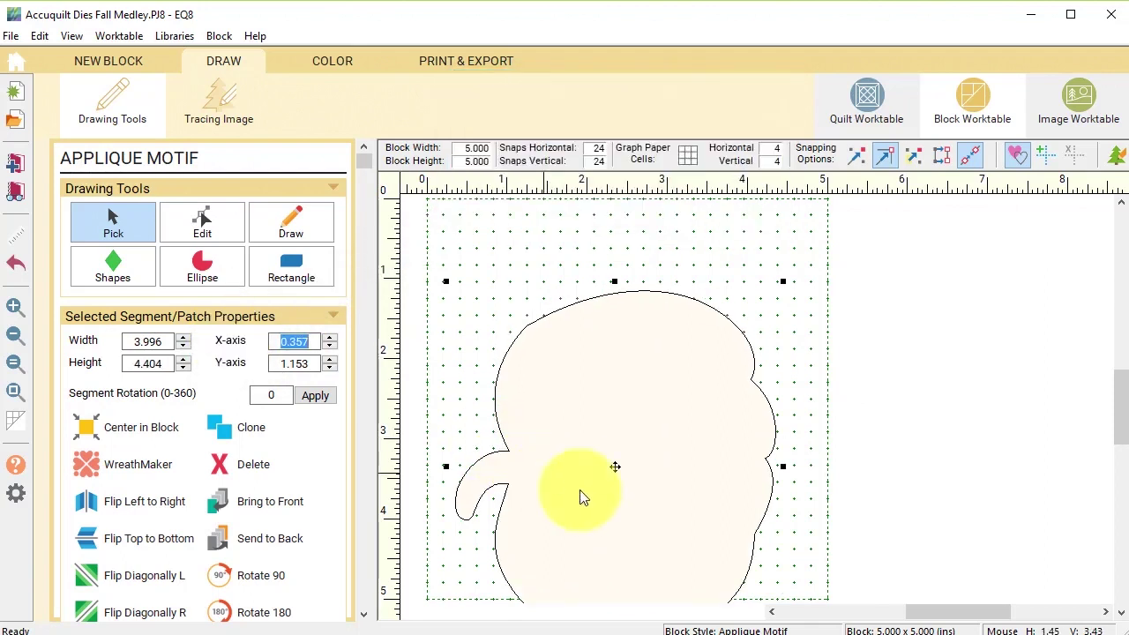
left_click(273, 576)
left_click(132, 424)
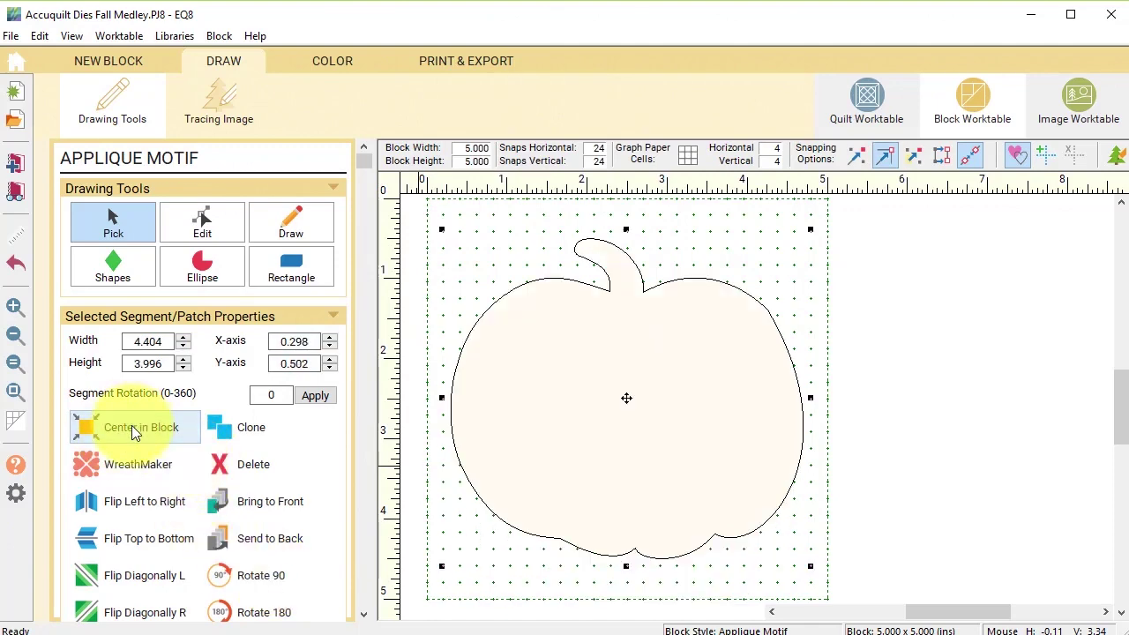
- Fill the pumpkin with the red circle-print fabric and save the block to the Sketchbook
left_click(337, 62)
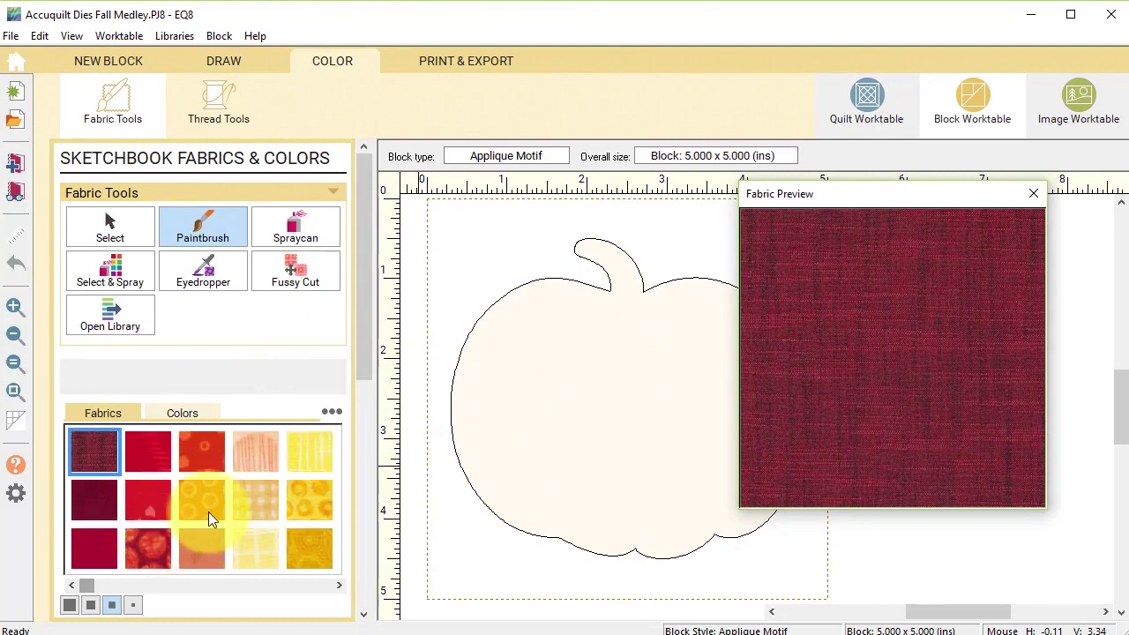
left_click(146, 548)
left_click(539, 444)
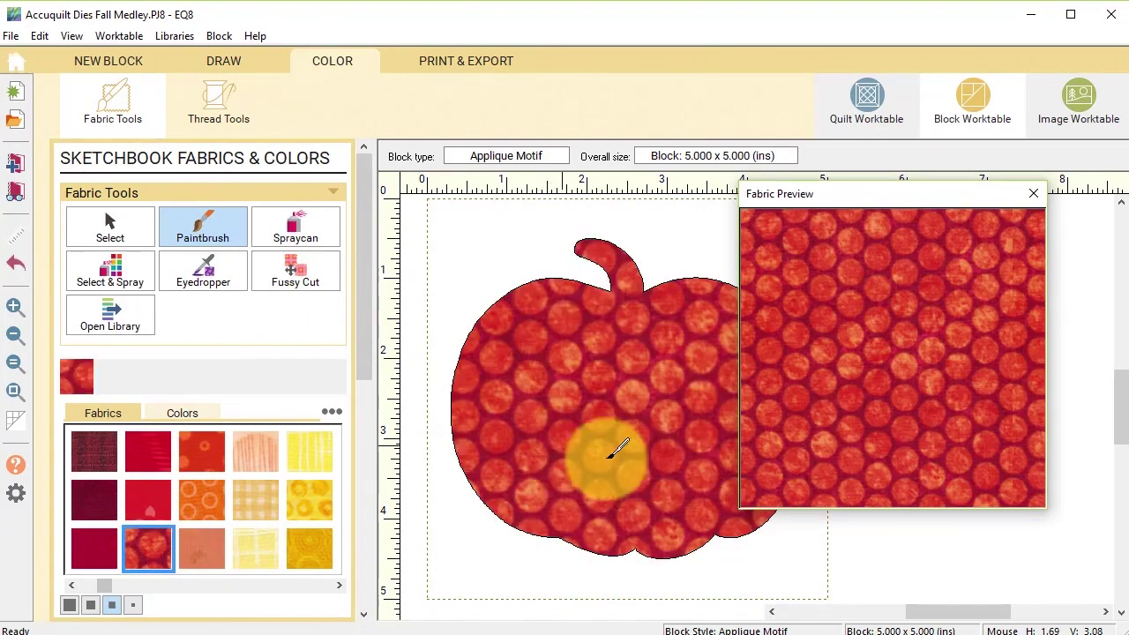
left_click(13, 170)
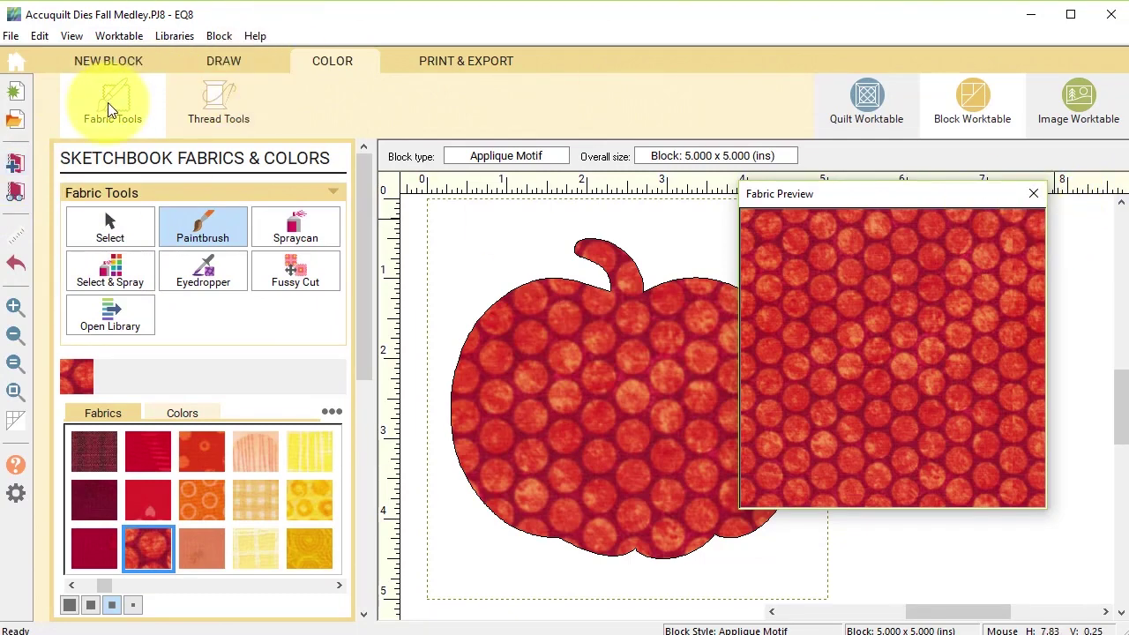
left_click(15, 188)
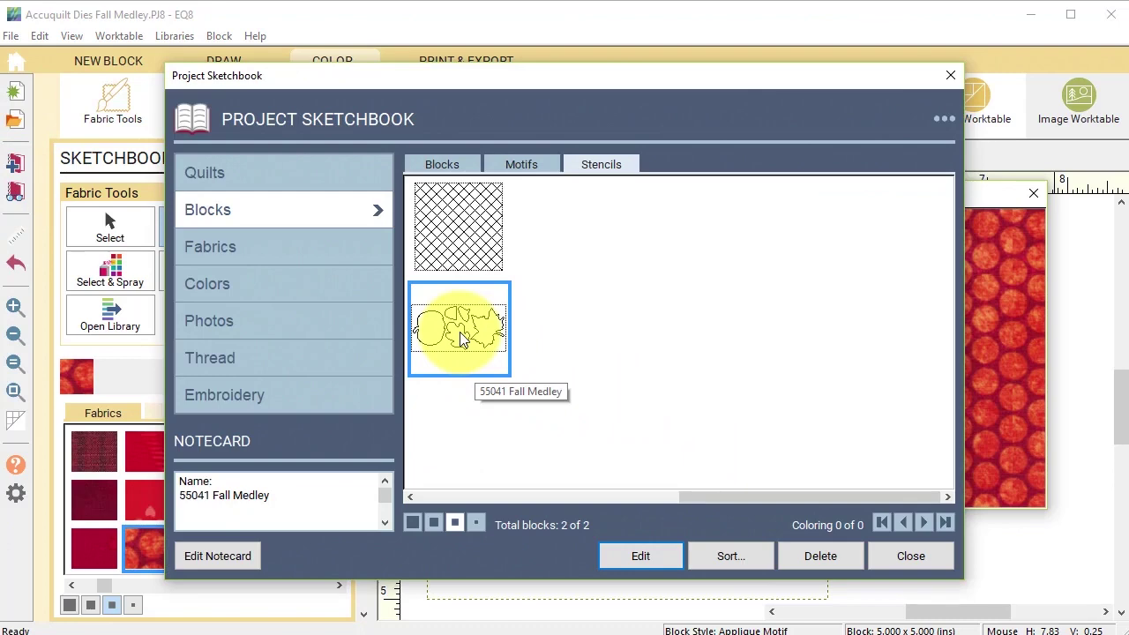
- Reopen Fall Medley, then move and rotate the acorn cap onto the nut and bring it to front
left_click(639, 556)
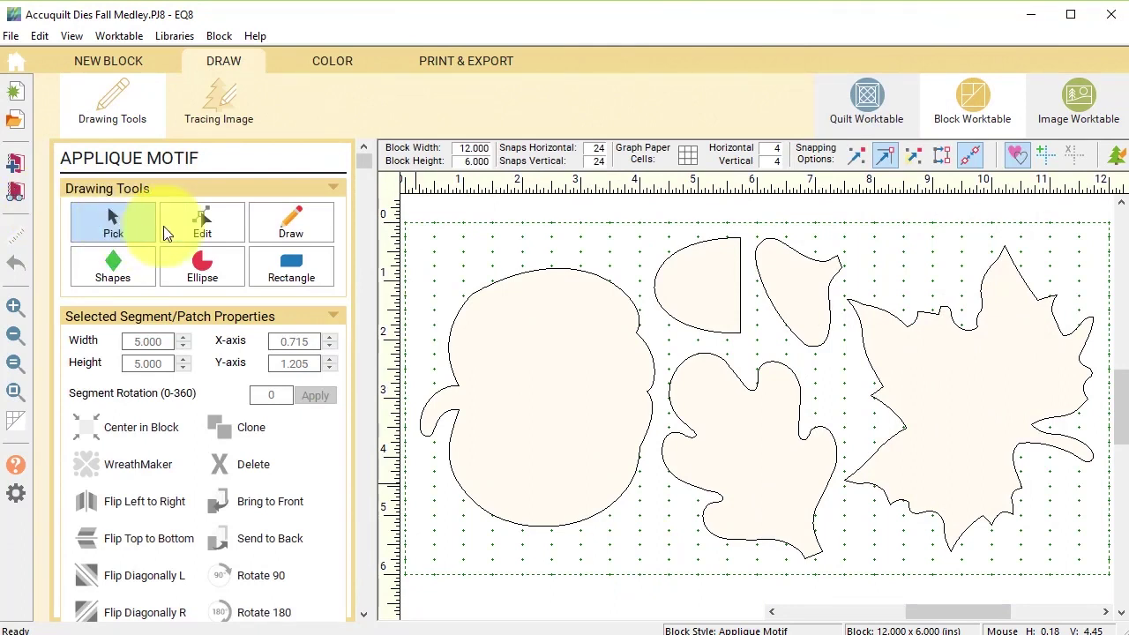
left_click(804, 345)
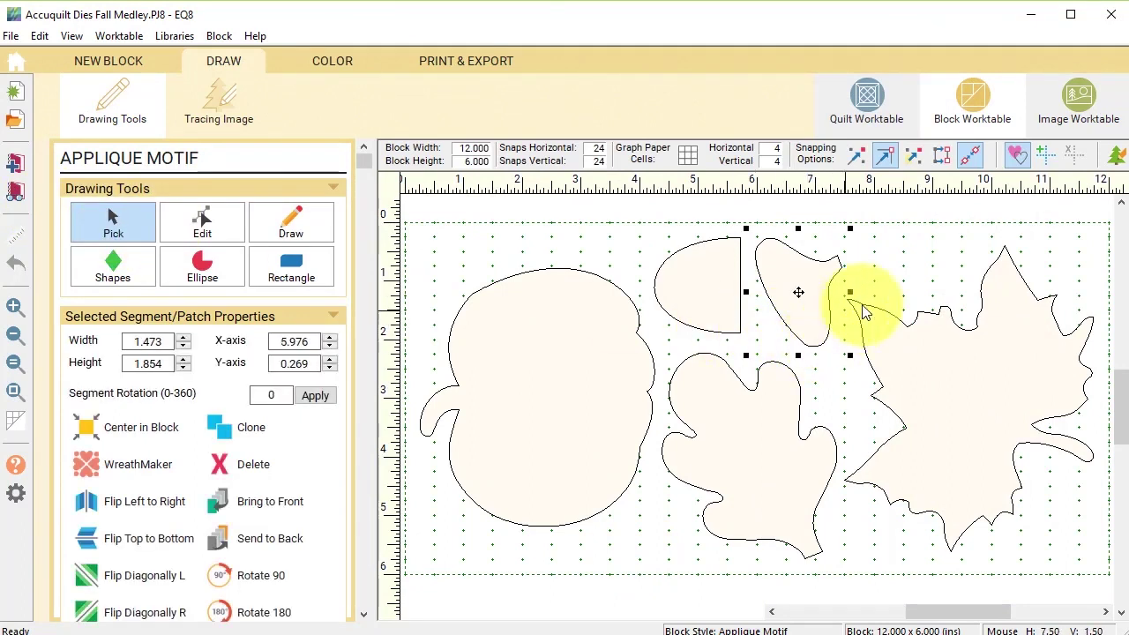
left_click_drag(798, 298, 765, 290)
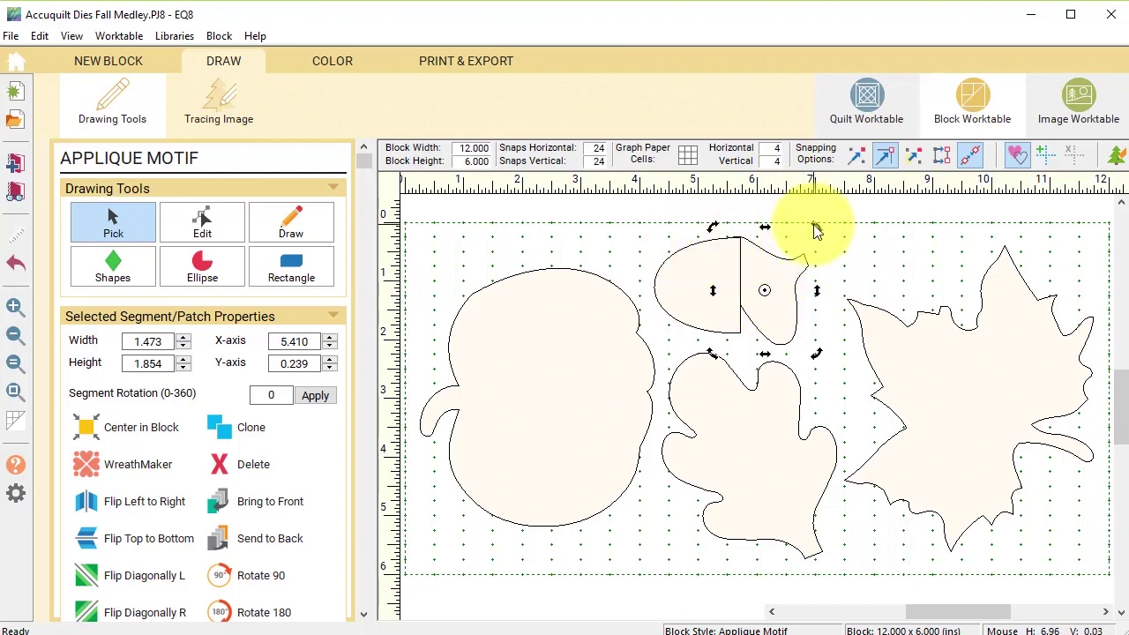
left_click_drag(812, 231, 773, 284)
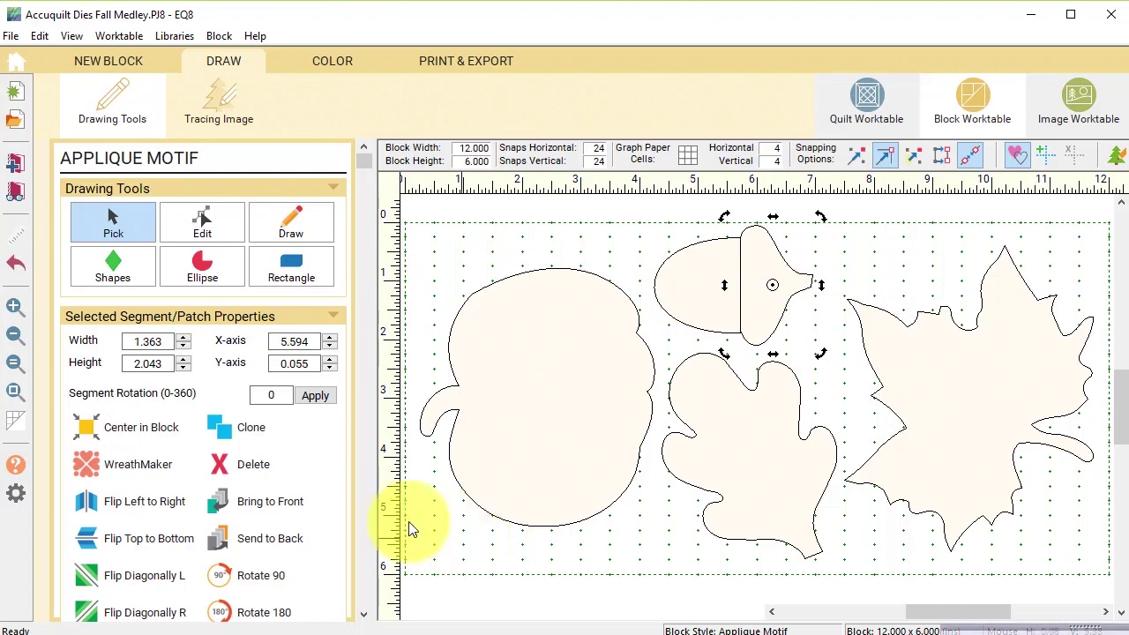
left_click(294, 509)
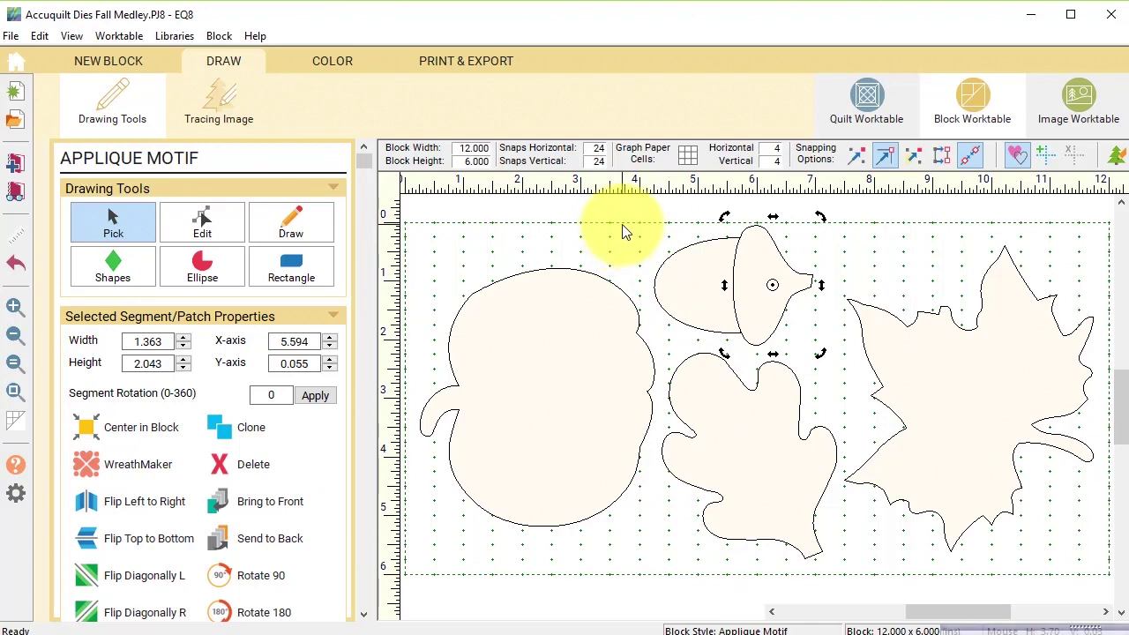
- Copy both acorn pieces and start a new appliqué motif block, saving the current one to the Sketchbook
left_click_drag(623, 225, 852, 364)
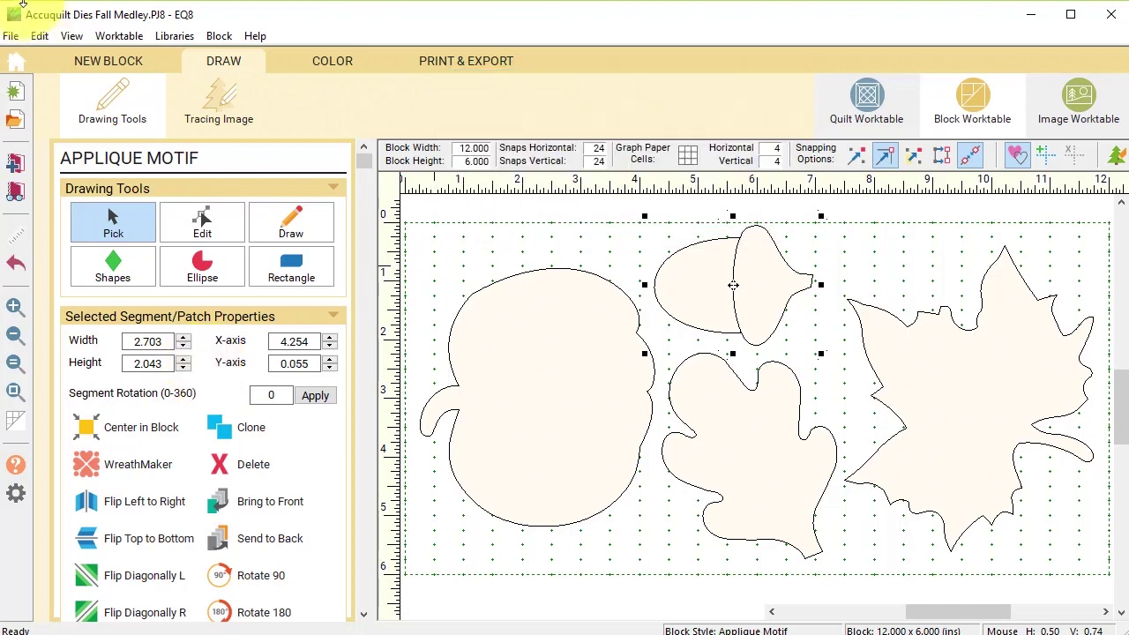
left_click(40, 35)
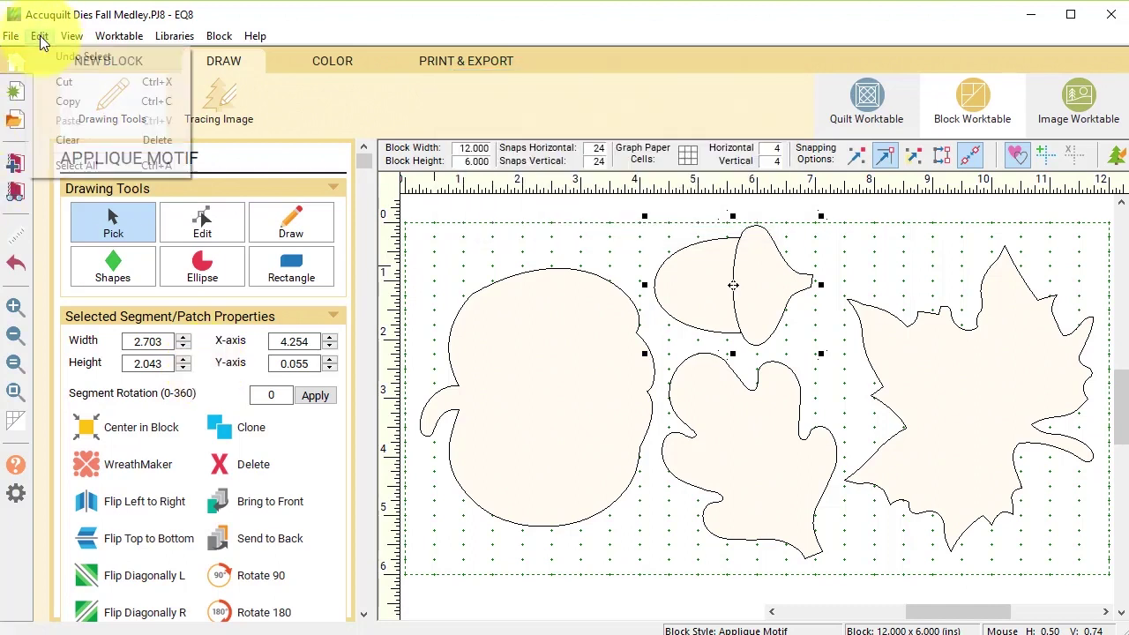
left_click(63, 97)
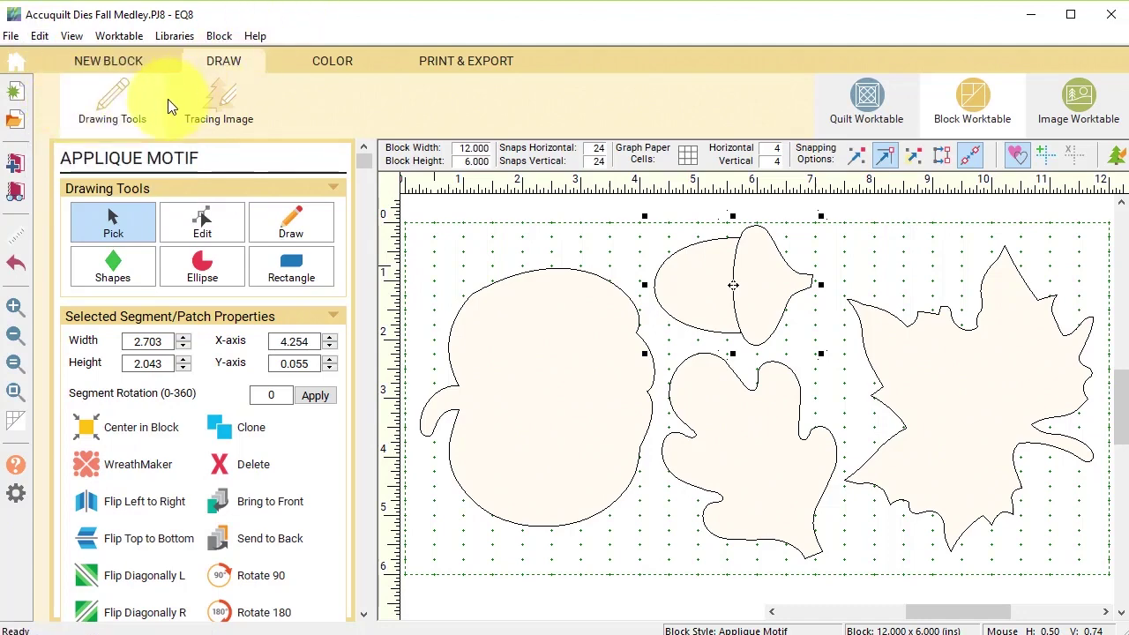
left_click(118, 62)
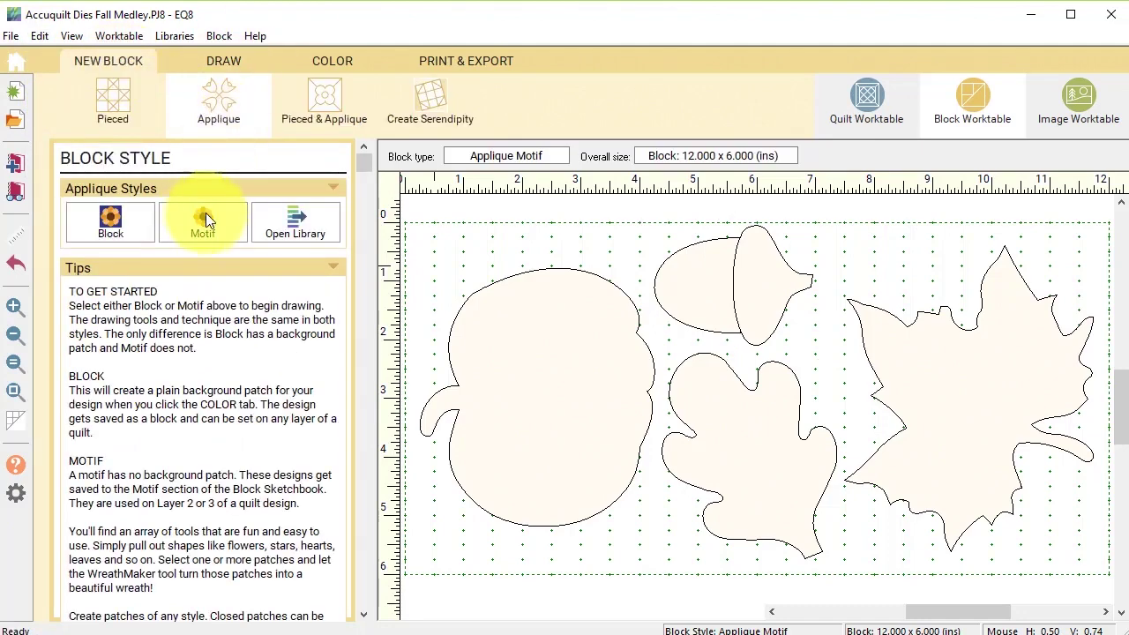
left_click(207, 220)
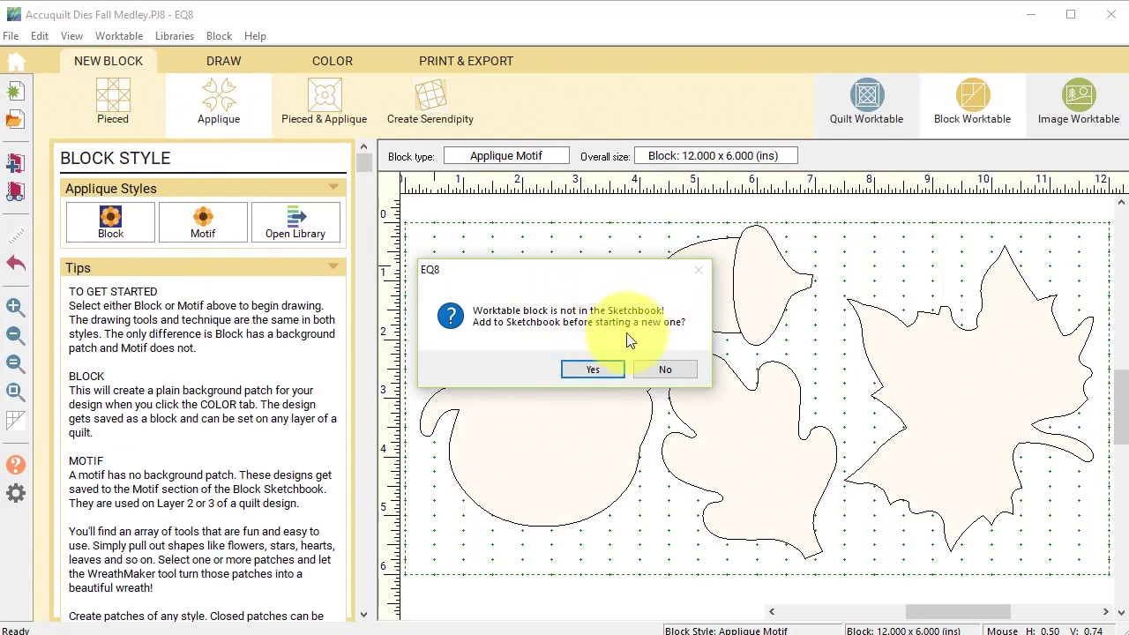
left_click(616, 369)
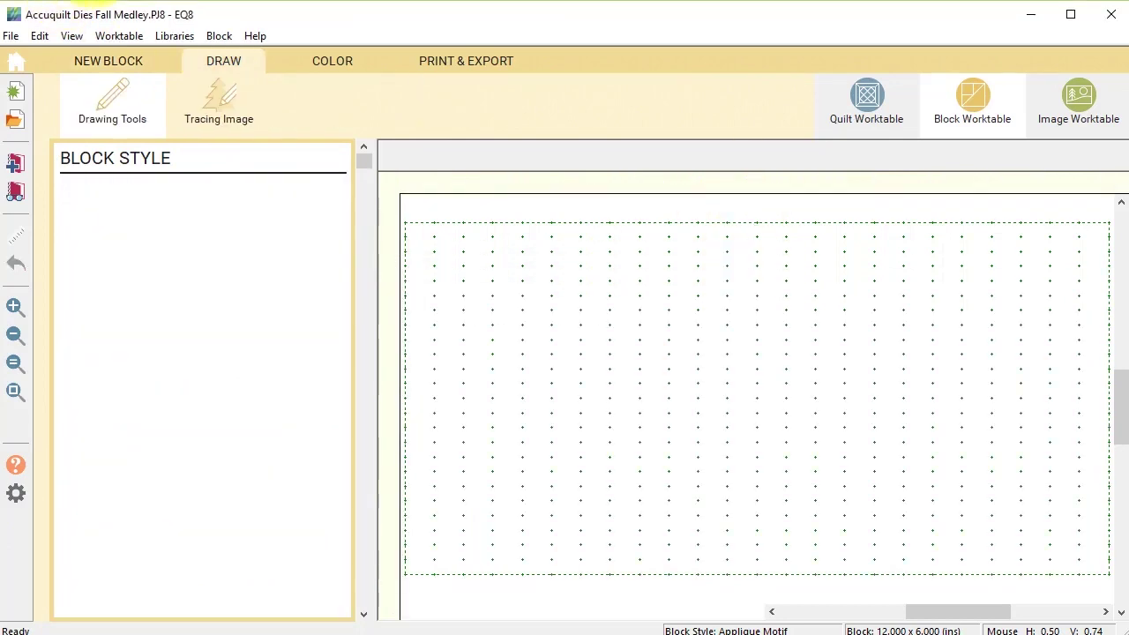
left_click(42, 37)
- Paste the acorn into the new block and set the block to 3 x 3 inches
left_click(74, 120)
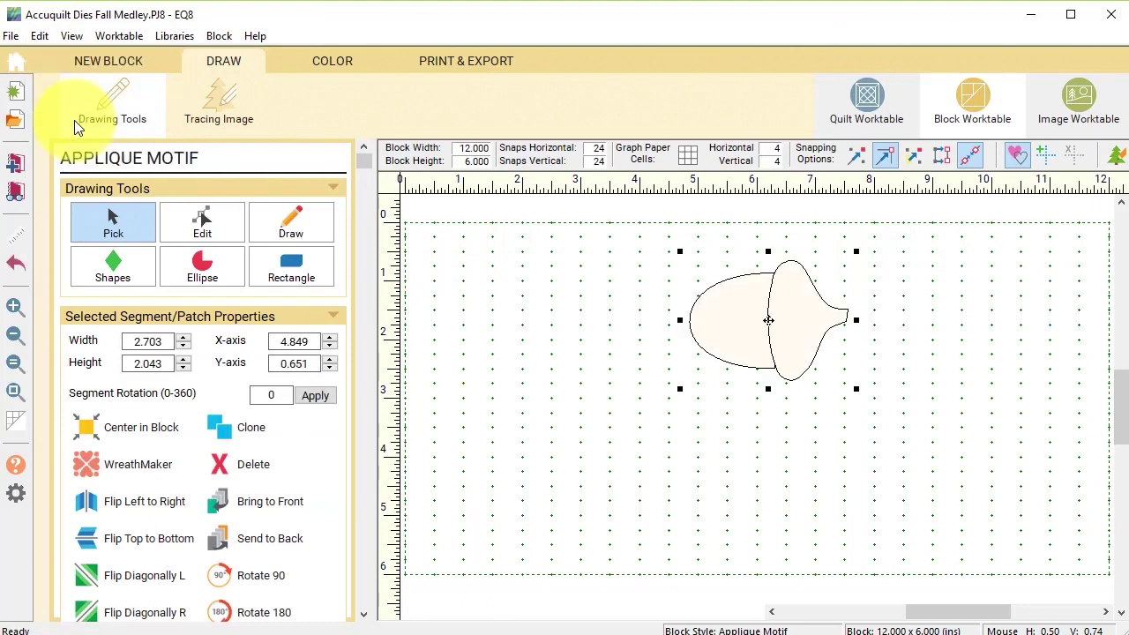
double_click(466, 148)
type("3")
key("Return")
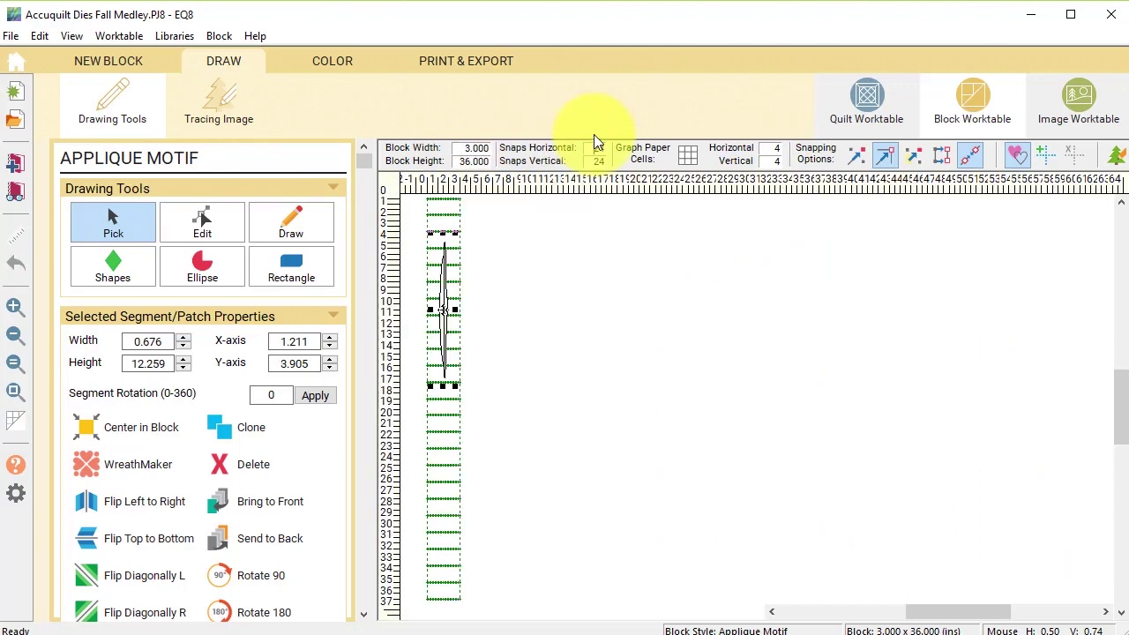
double_click(461, 160)
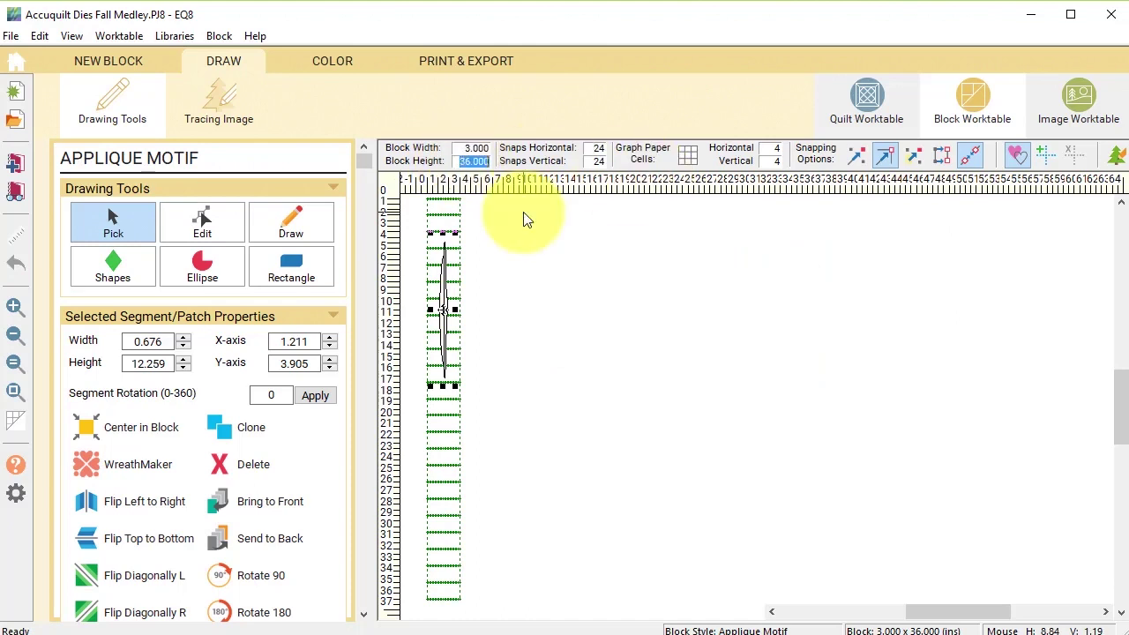
key("Return")
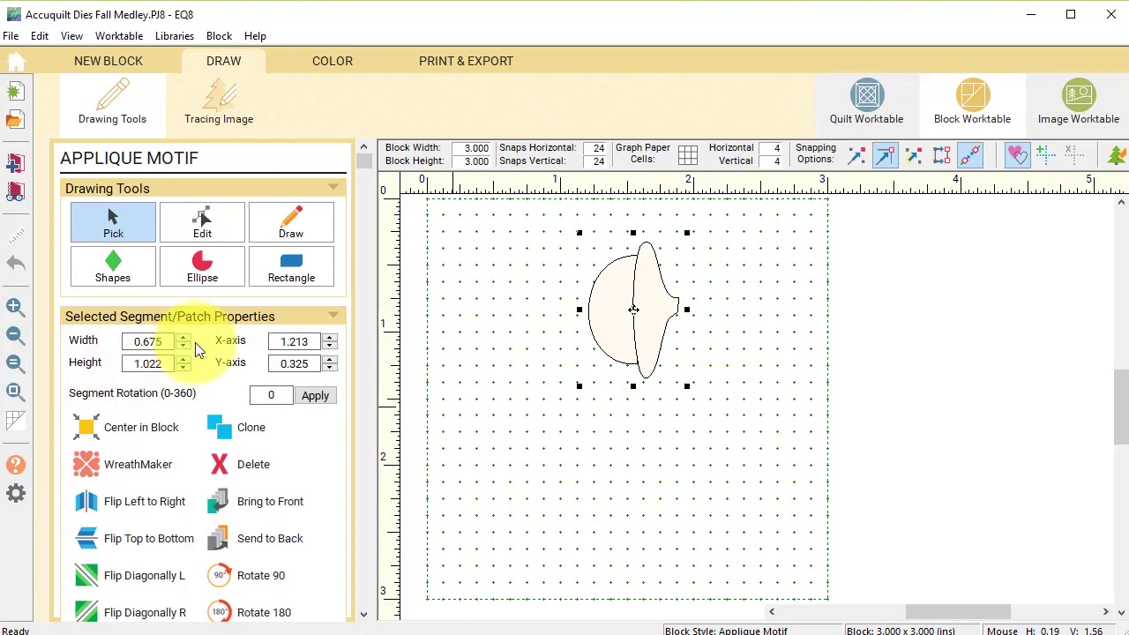
- Size the acorn to 2.703 x 2.043 in, rotate it upright with three quarter-turns, and centre it
double_click(148, 342)
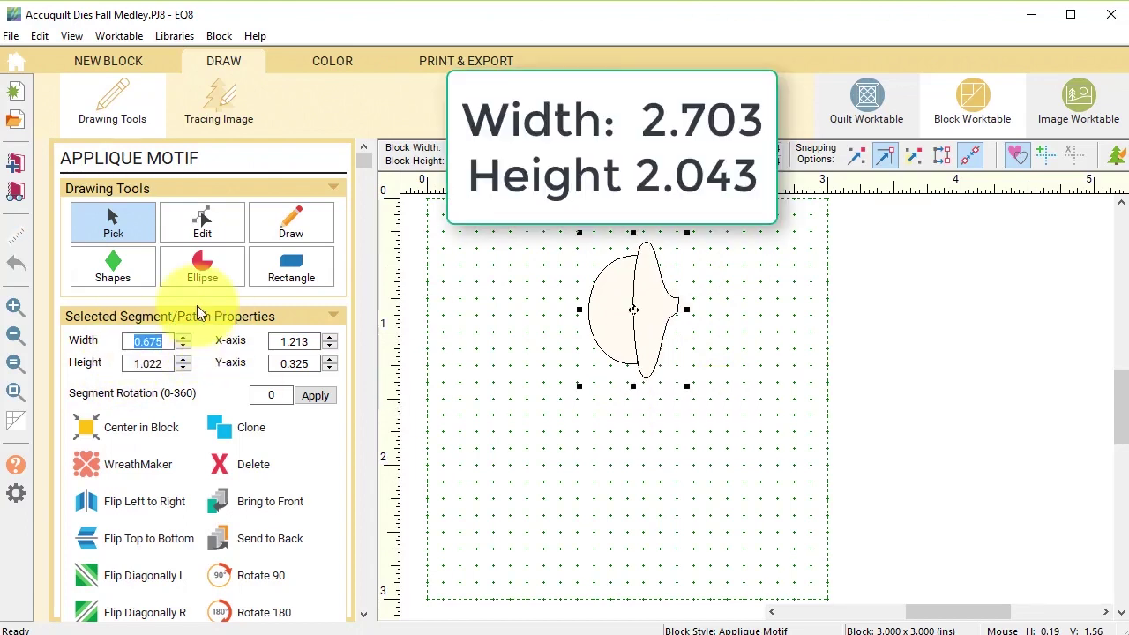
type("2.703")
key("Tab")
type("2.0")
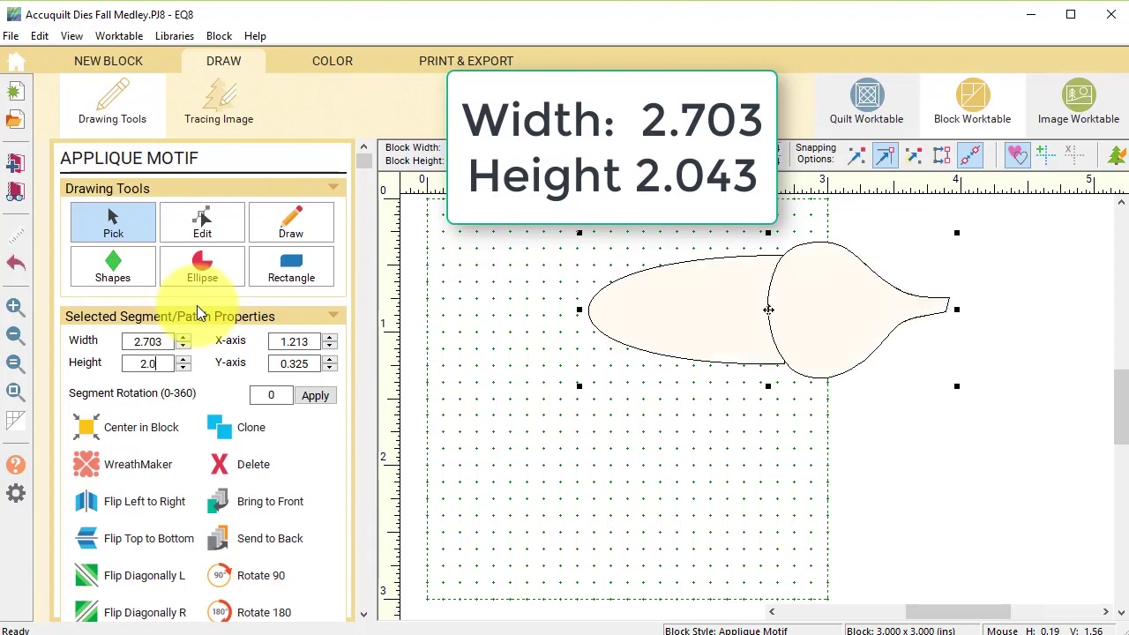
type("43")
key("Tab")
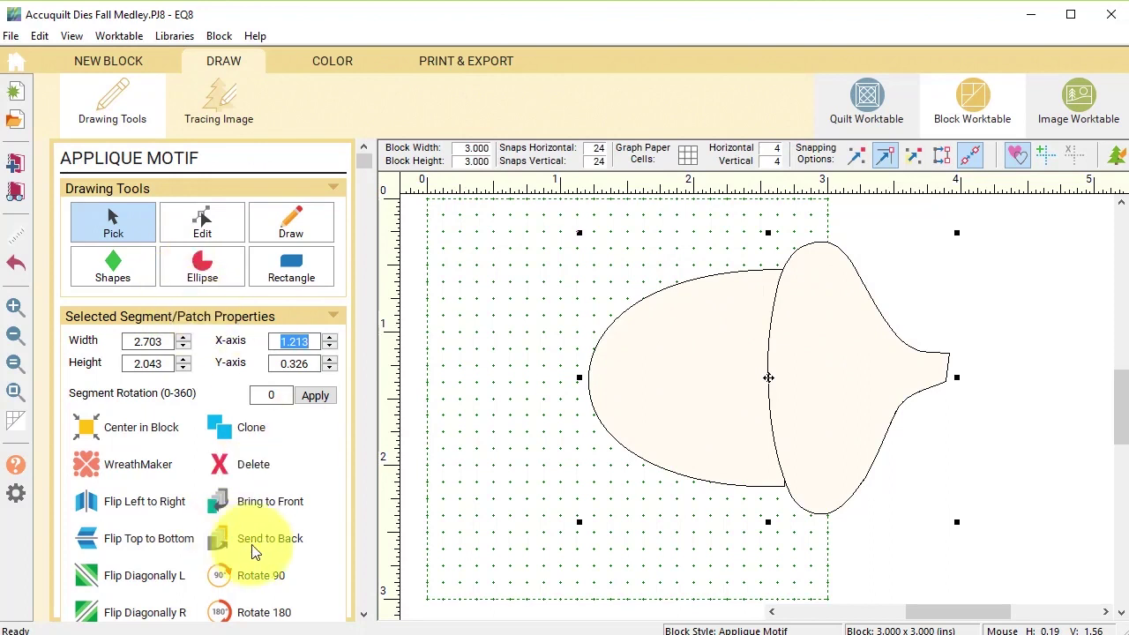
left_click(275, 577)
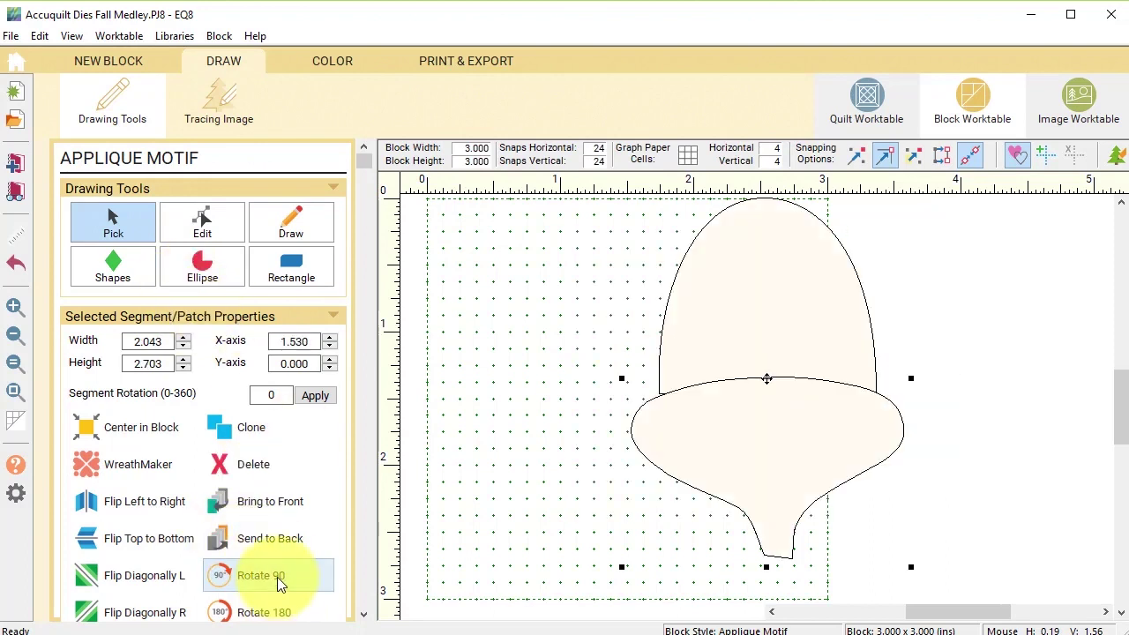
left_click(277, 577)
left_click(277, 577)
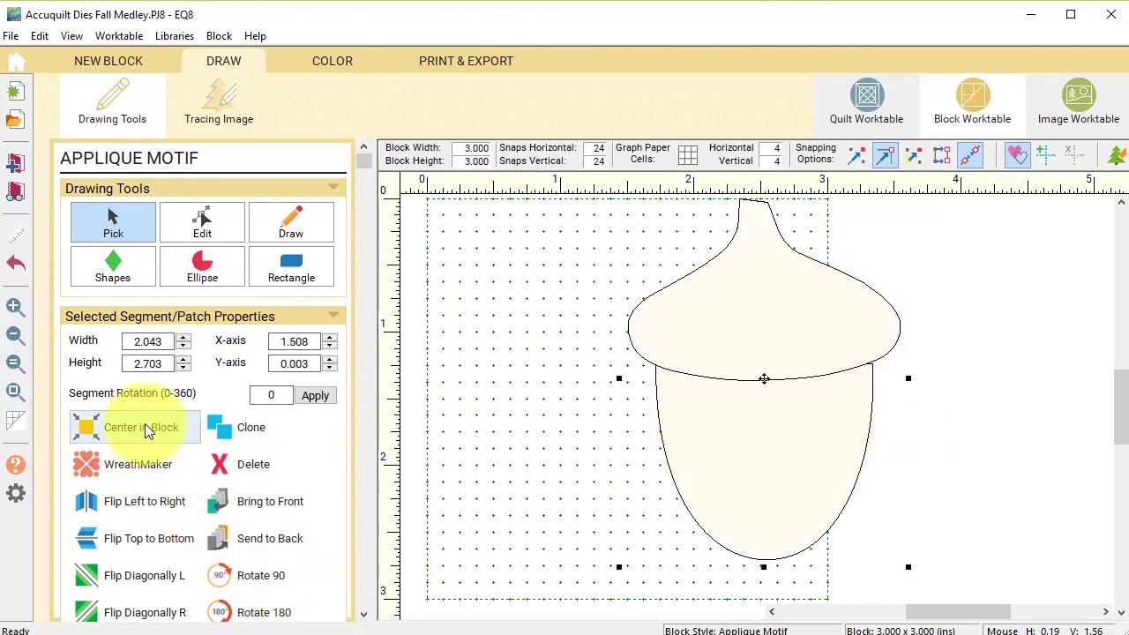
left_click(114, 429)
left_click(332, 61)
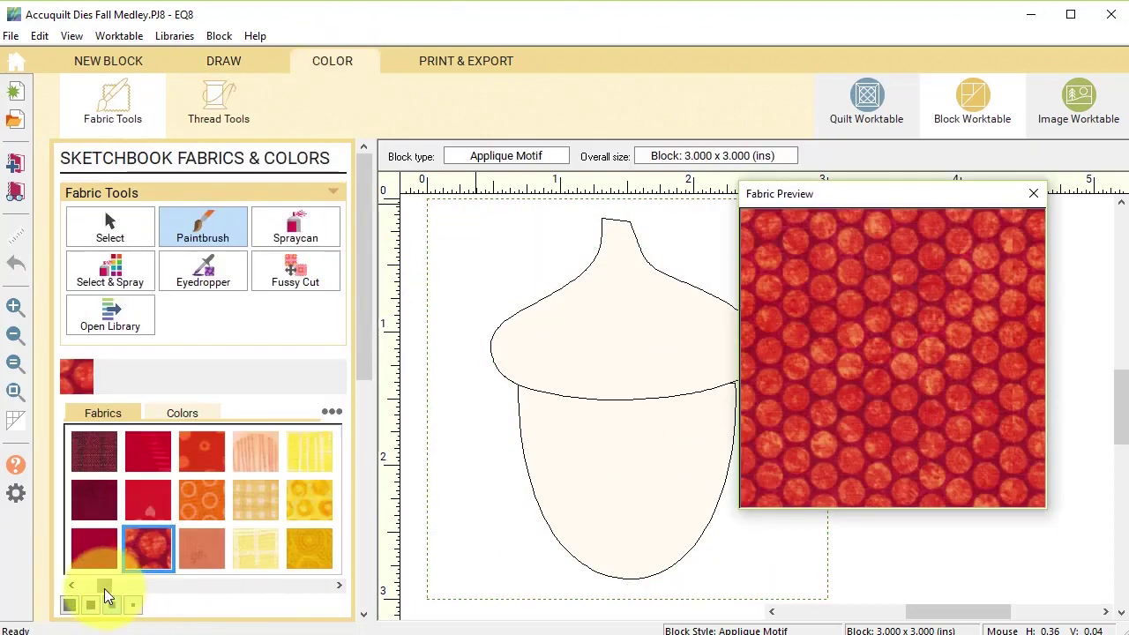
scroll(202, 503, "down", 3)
- Fill the acorn cap, centre the maple leaf, and set up Bezier Curve drawing with node snapping and Auto join
left_click(202, 548)
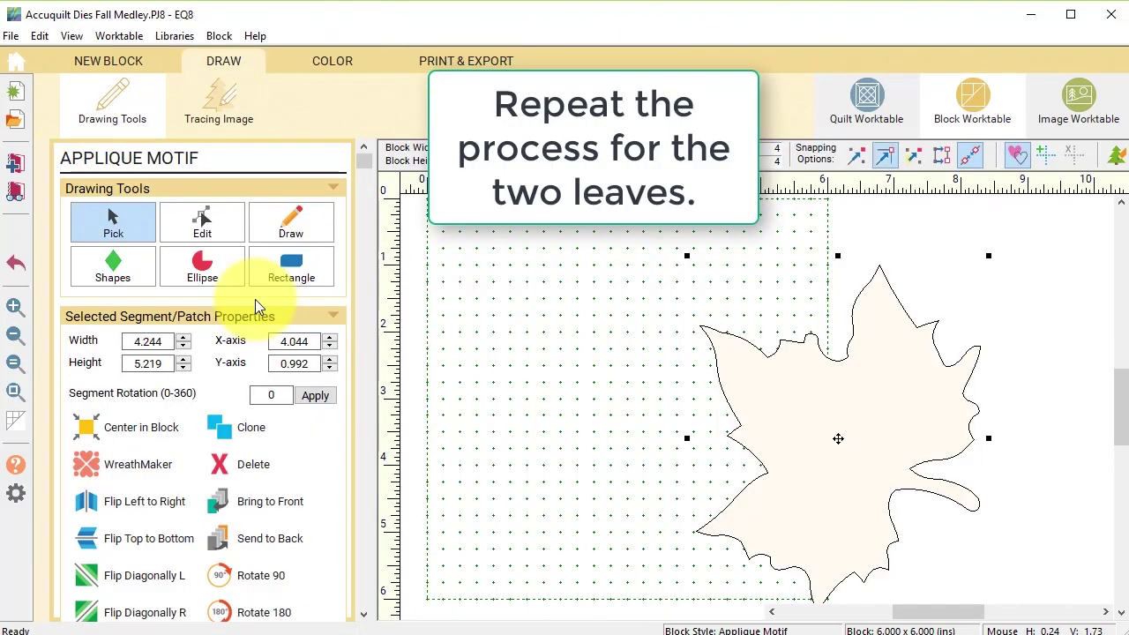
left_click(164, 430)
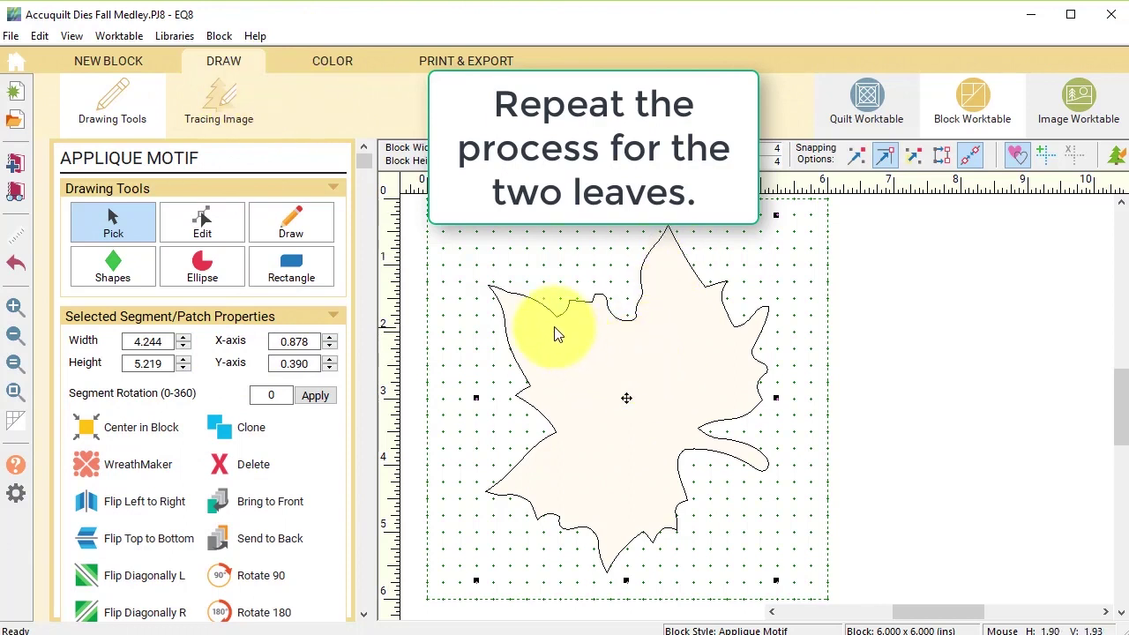
left_click(291, 222)
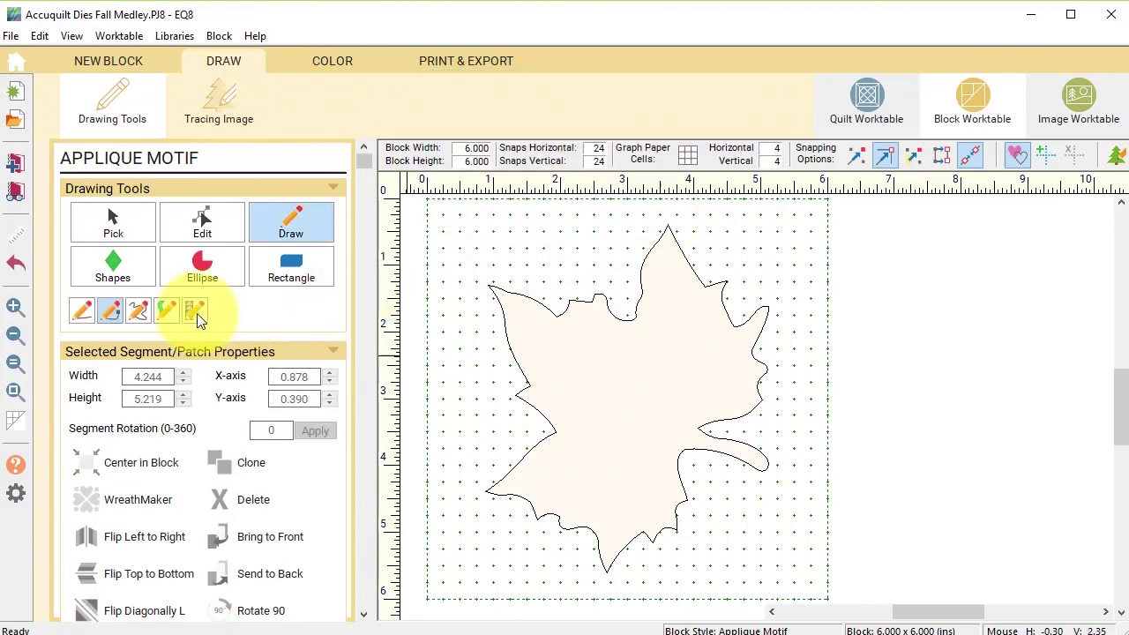
left_click(110, 311)
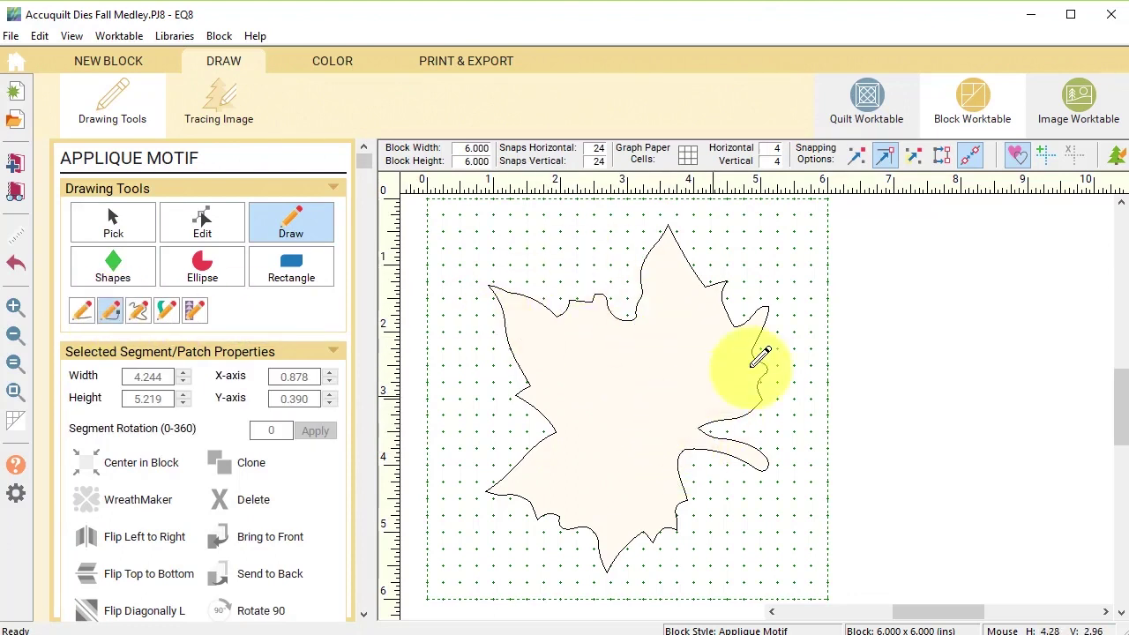
left_click(885, 162)
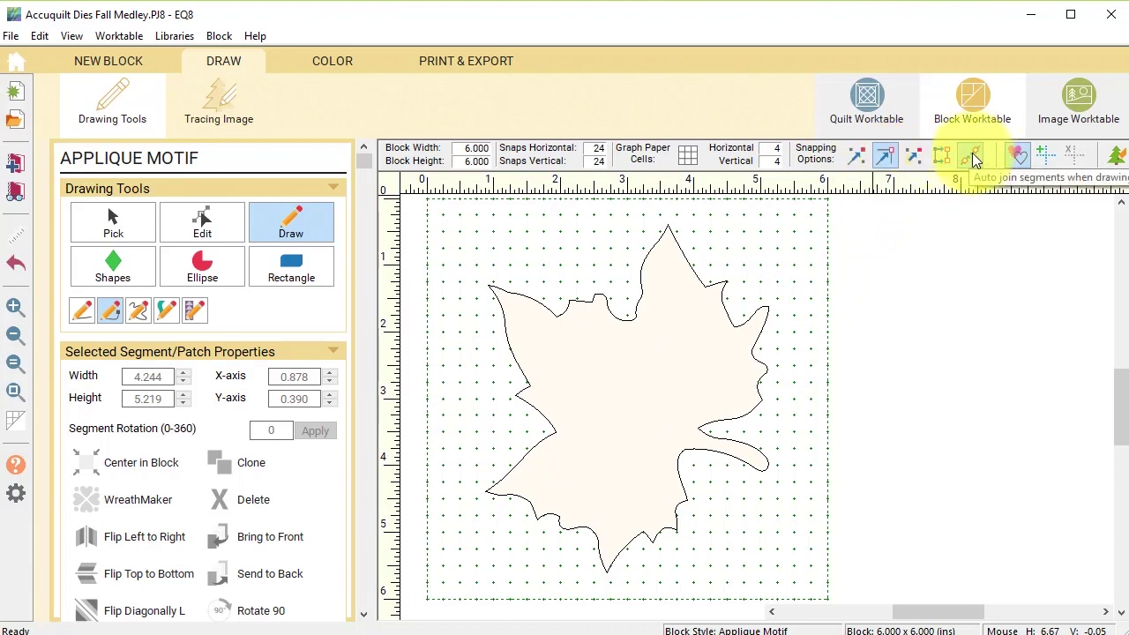
left_click(971, 156)
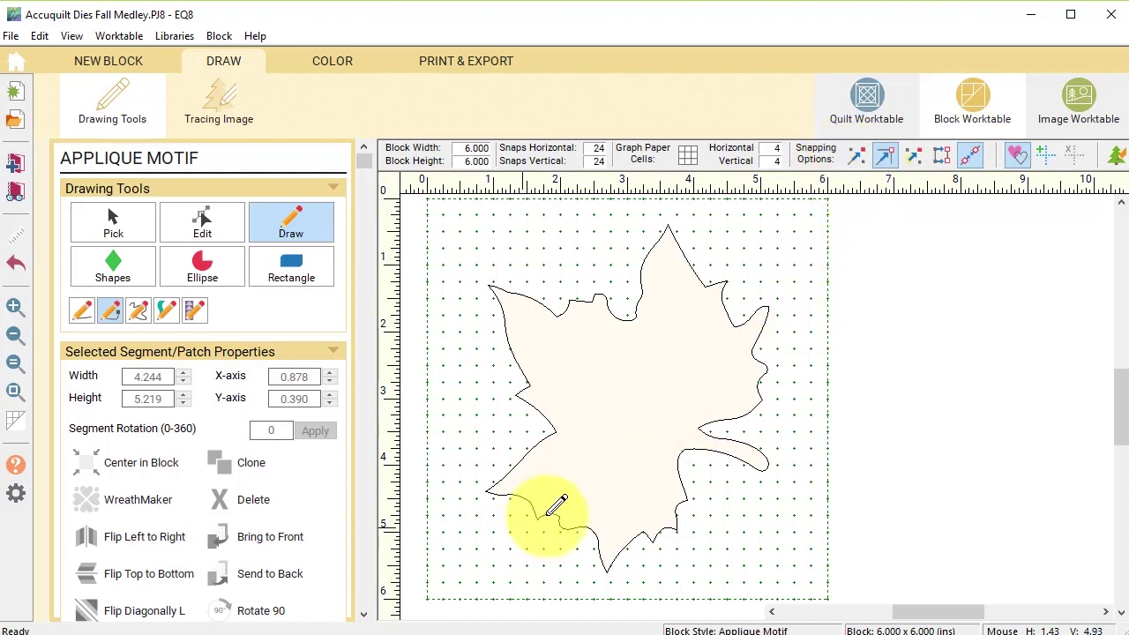
- Draw three vein curves on the leaf: lower, upper-left, and central up toward the tip
mouse_move(681, 434)
left_mouse_down()
mouse_move(604, 441)
mouse_move(550, 477)
left_mouse_up()
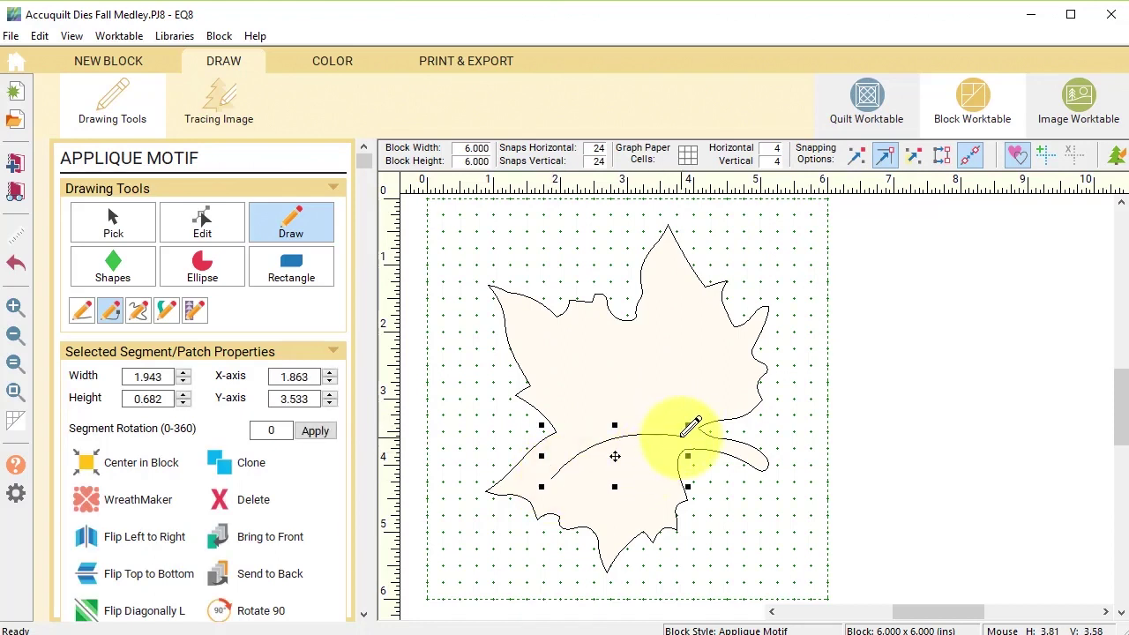
left_click_drag(680, 433, 554, 346)
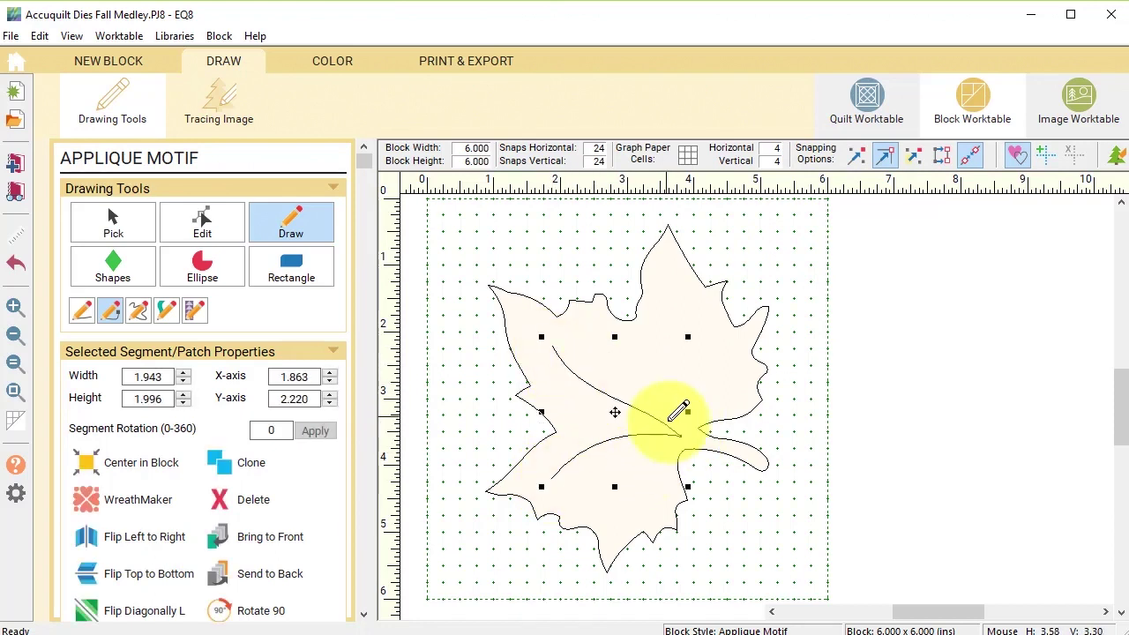
mouse_move(680, 434)
left_mouse_down()
mouse_move(673, 408)
mouse_move(688, 349)
mouse_move(677, 273)
left_mouse_up()
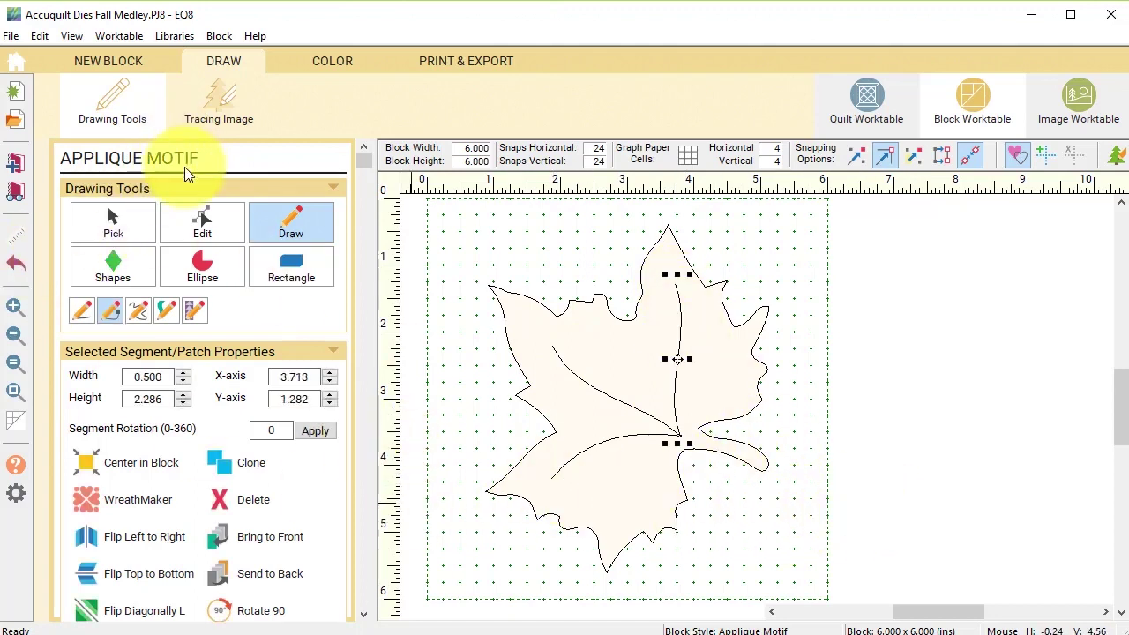
left_click(333, 61)
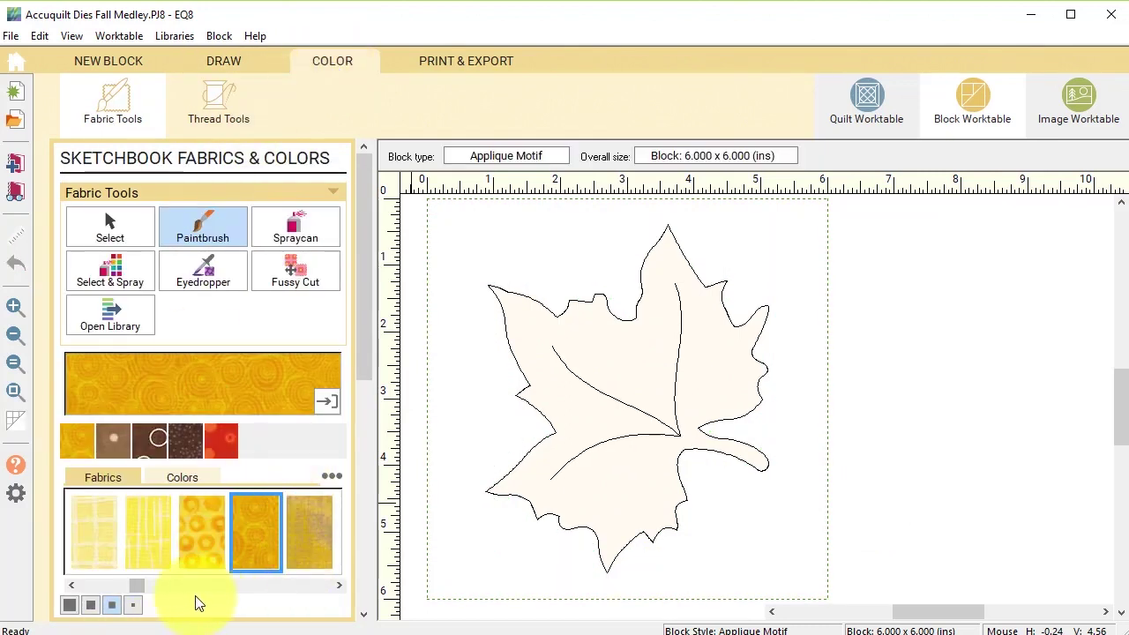
- Fill the maple leaf with a deep red fabric
left_click_drag(126, 585, 72, 591)
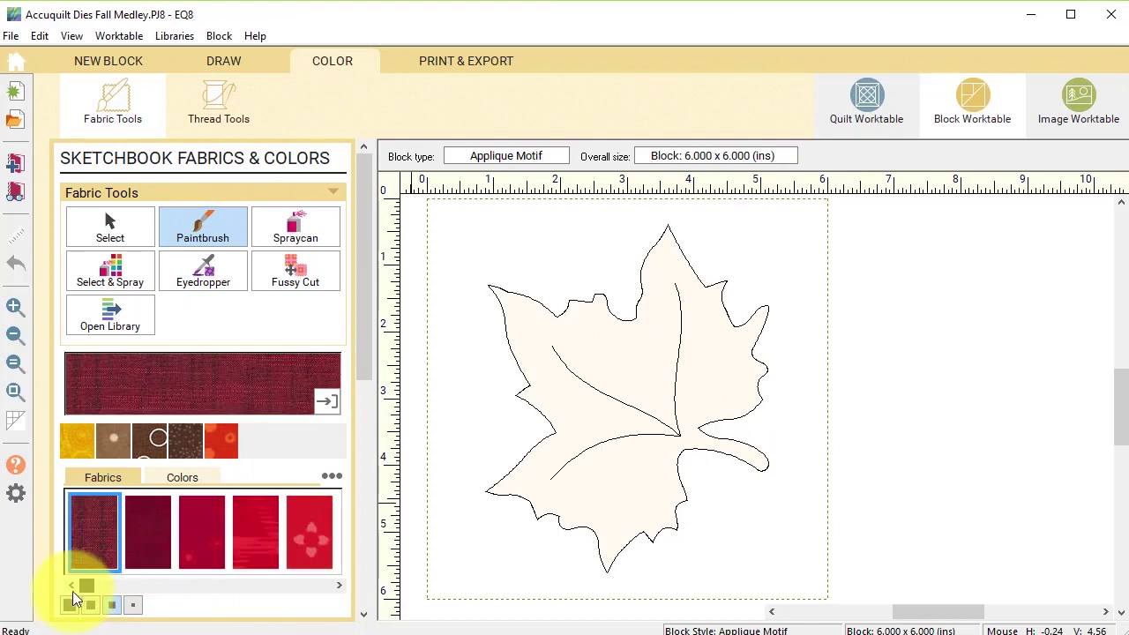
left_click(251, 538)
left_click(642, 473)
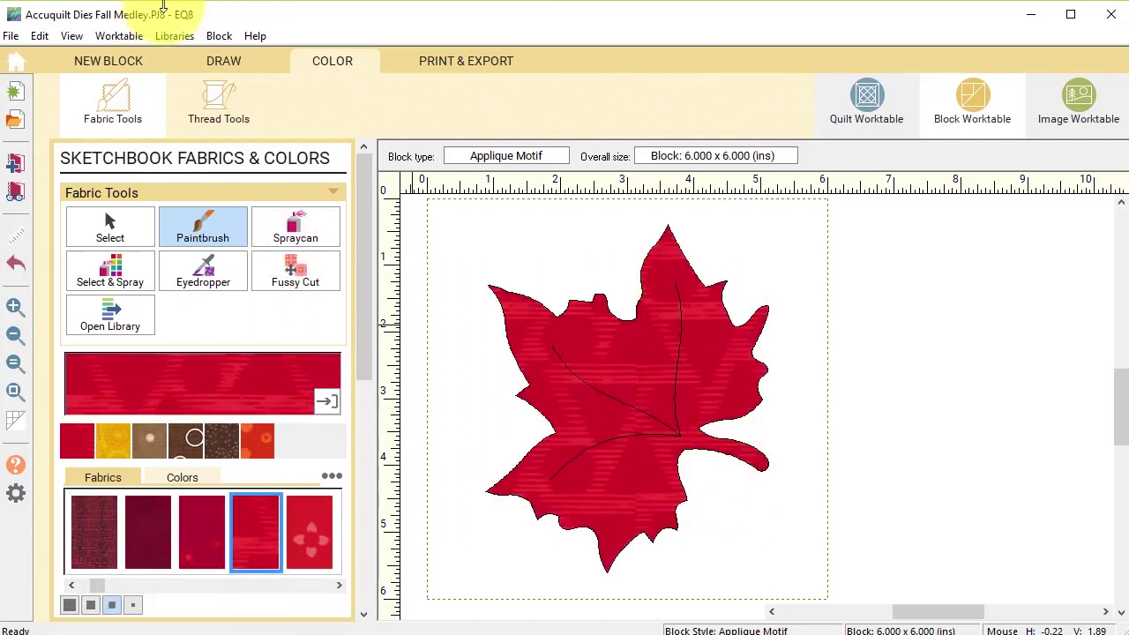
- Stitch the leaf veins in Carmel Cream thread, applying both stitch Style and Weight
left_click(220, 85)
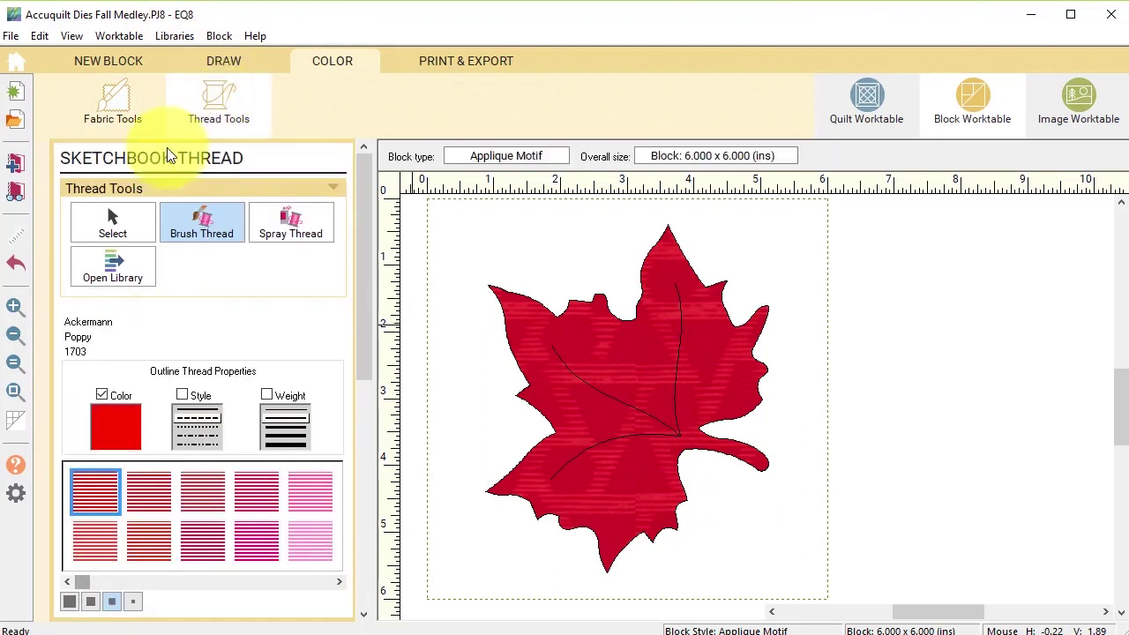
left_click_drag(82, 582, 269, 579)
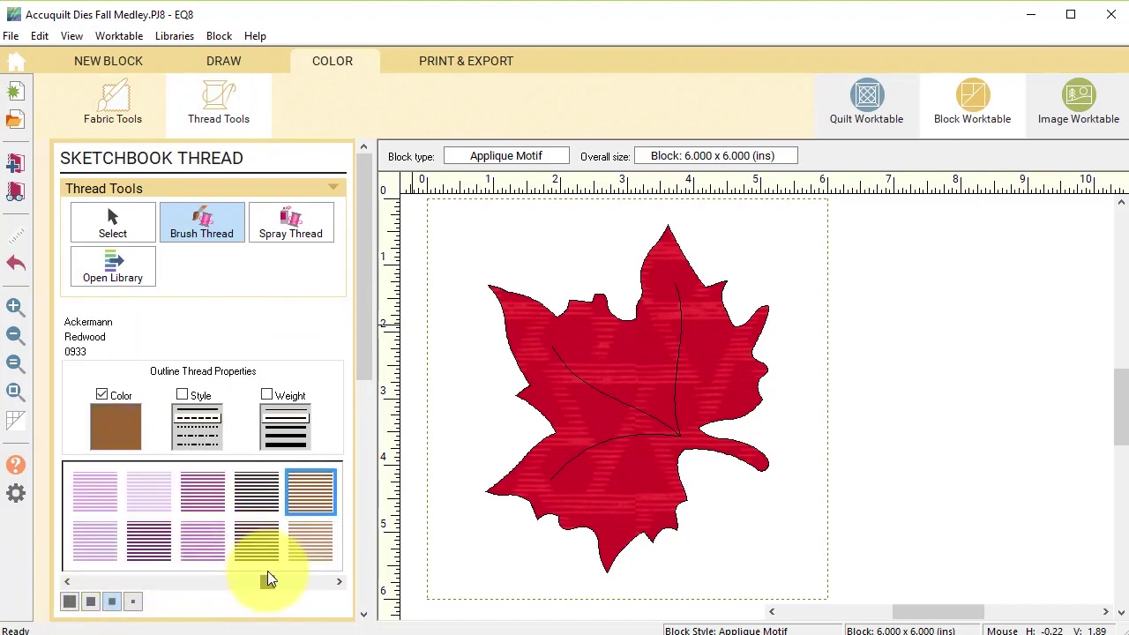
left_click(310, 543)
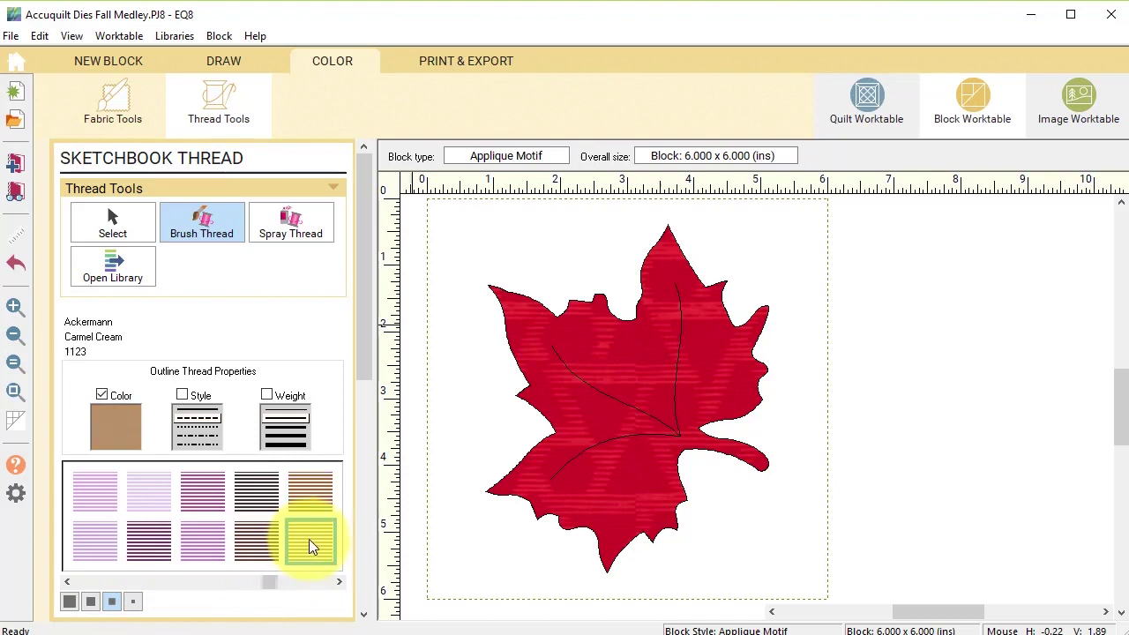
left_click(183, 395)
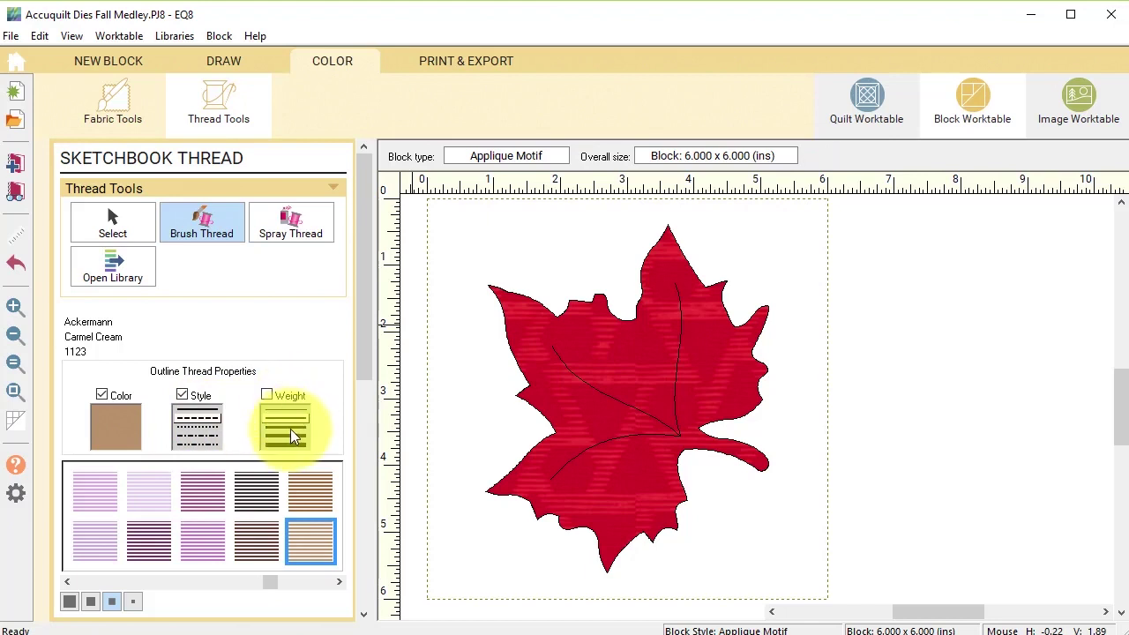
left_click(269, 395)
mouse_move(648, 454)
left_mouse_down()
mouse_move(615, 437)
mouse_move(688, 393)
left_mouse_up()
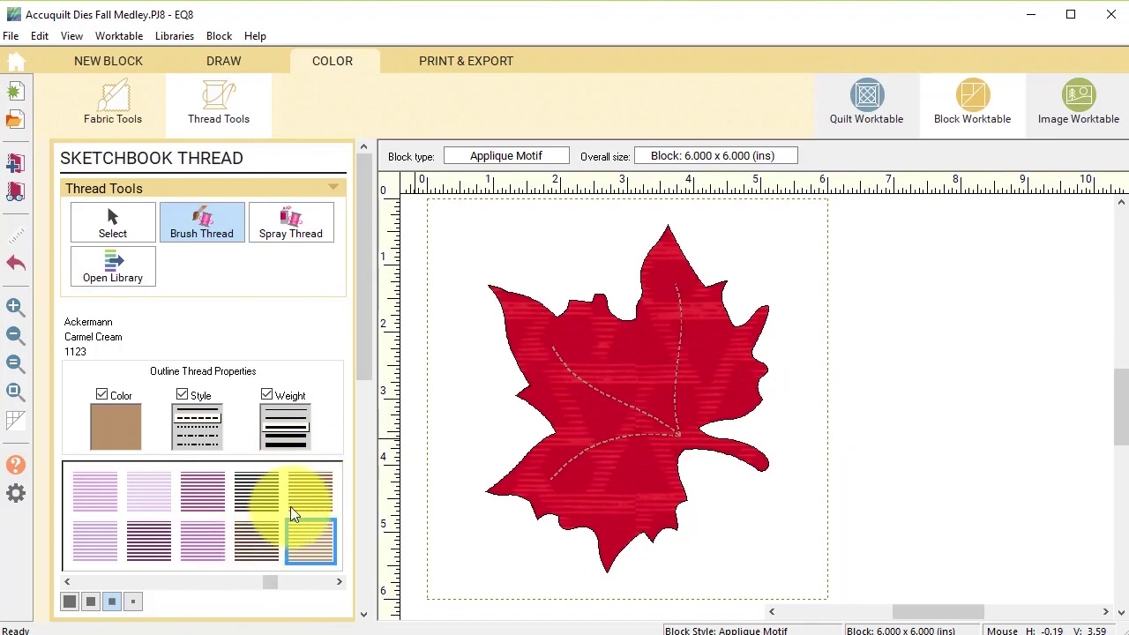
left_click_drag(270, 581, 283, 580)
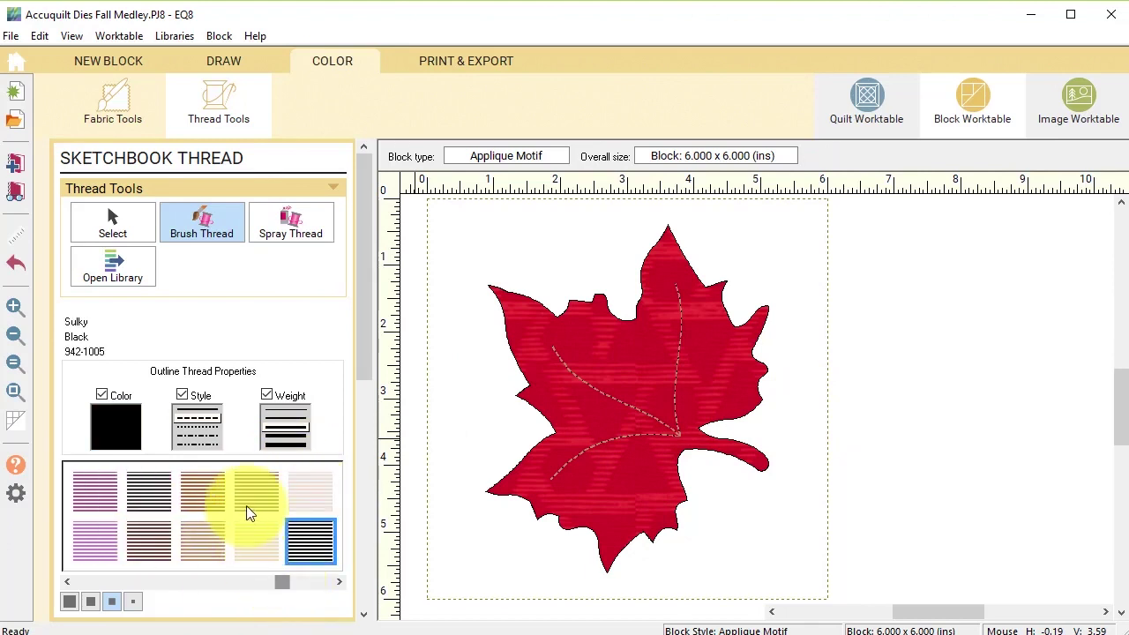
left_click(257, 539)
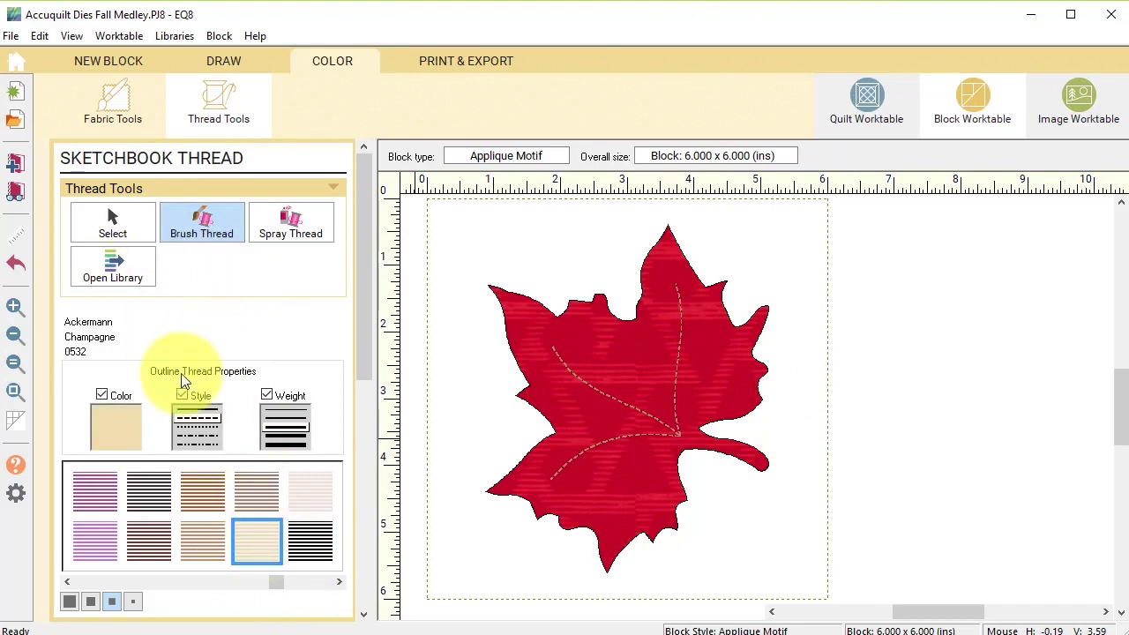
- Recolour all three vein stitches at once with Champagne 0532 thread using Spray Thread
left_click(291, 234)
mouse_move(722, 459)
left_mouse_down()
mouse_move(663, 422)
mouse_move(672, 402)
mouse_move(660, 402)
mouse_move(692, 398)
mouse_move(675, 403)
left_mouse_up()
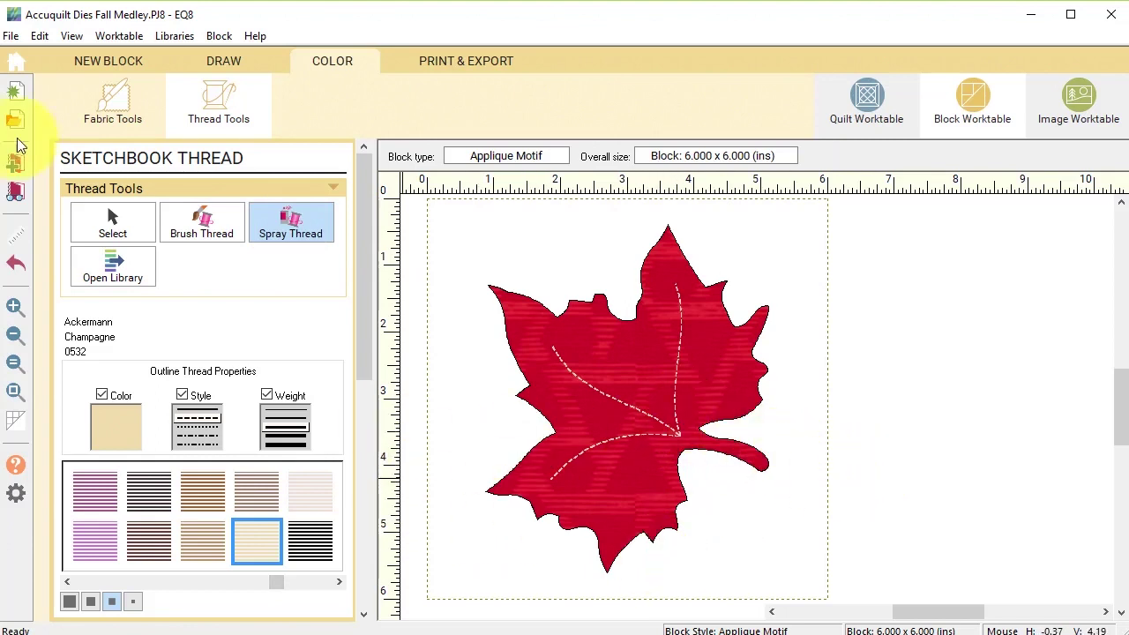